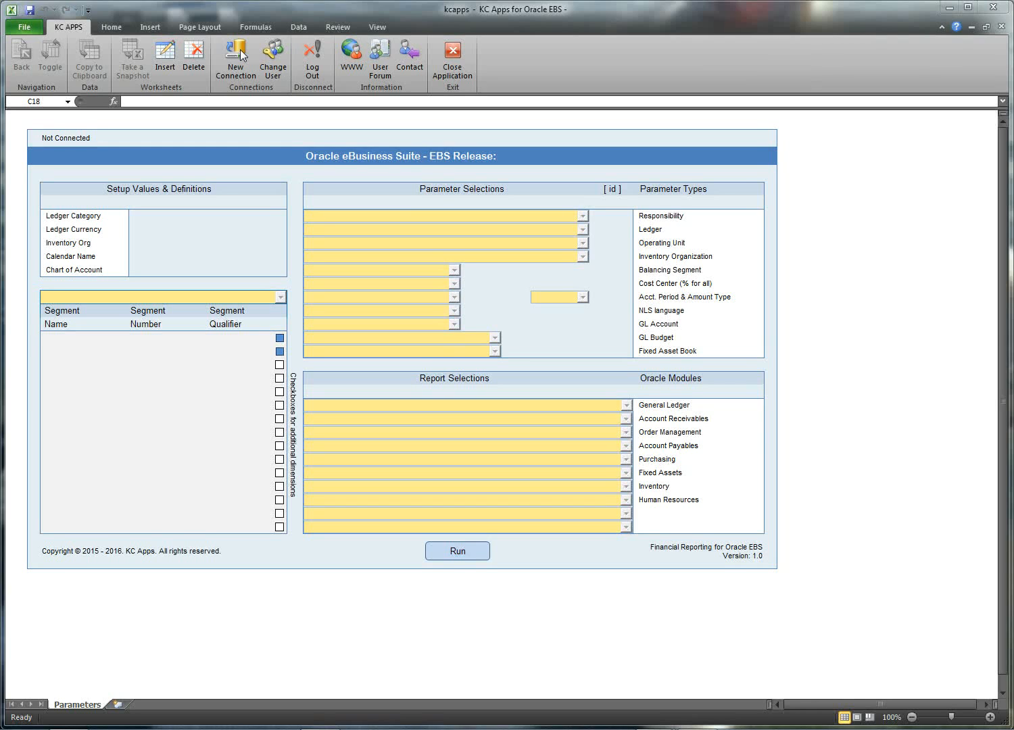
Step: Connect to the EBSDB Oracle database and log into Oracle Applications with the user's credentials
left_click(240, 55)
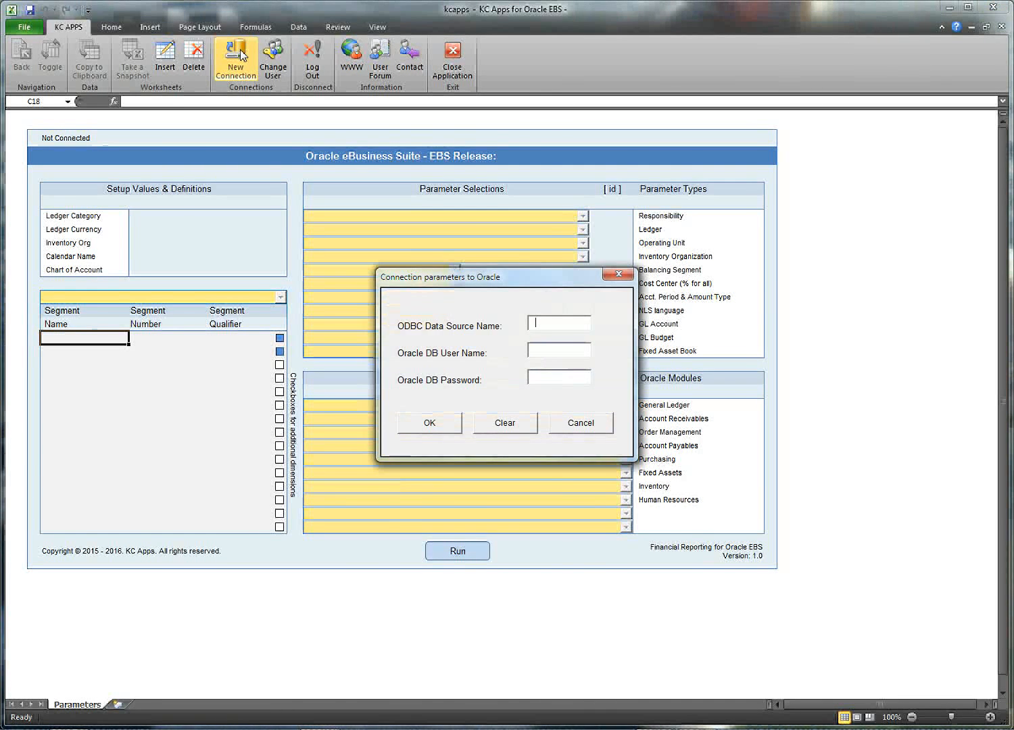
type("oraappa")
key("Return")
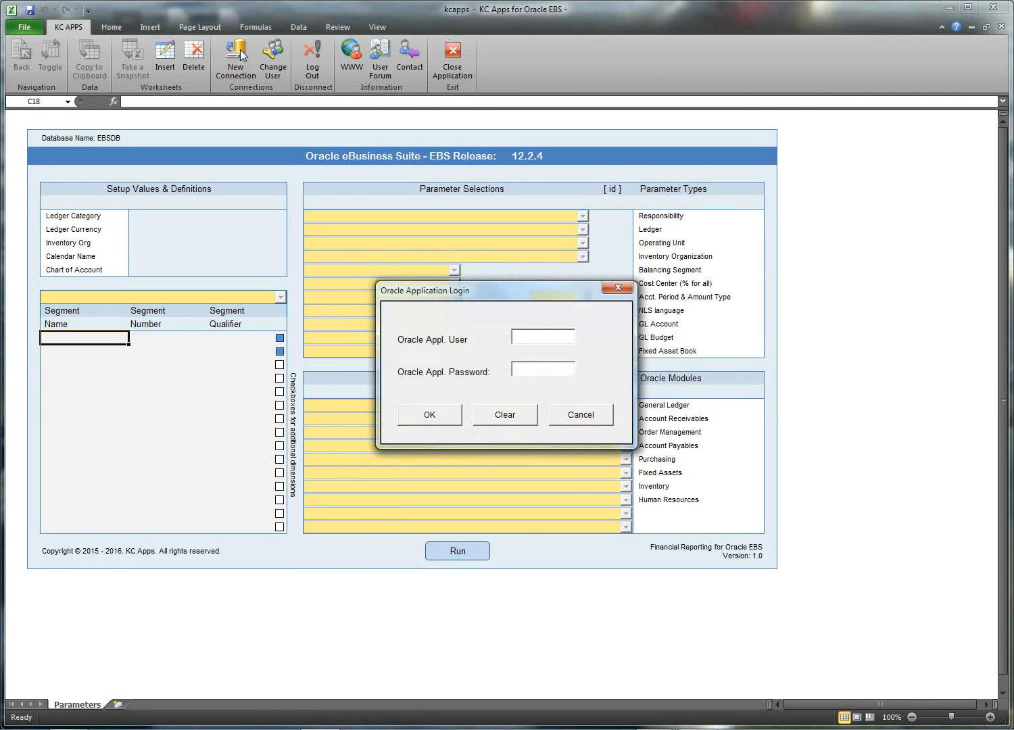
type("op")
type("*****")
type("**")
key("Return")
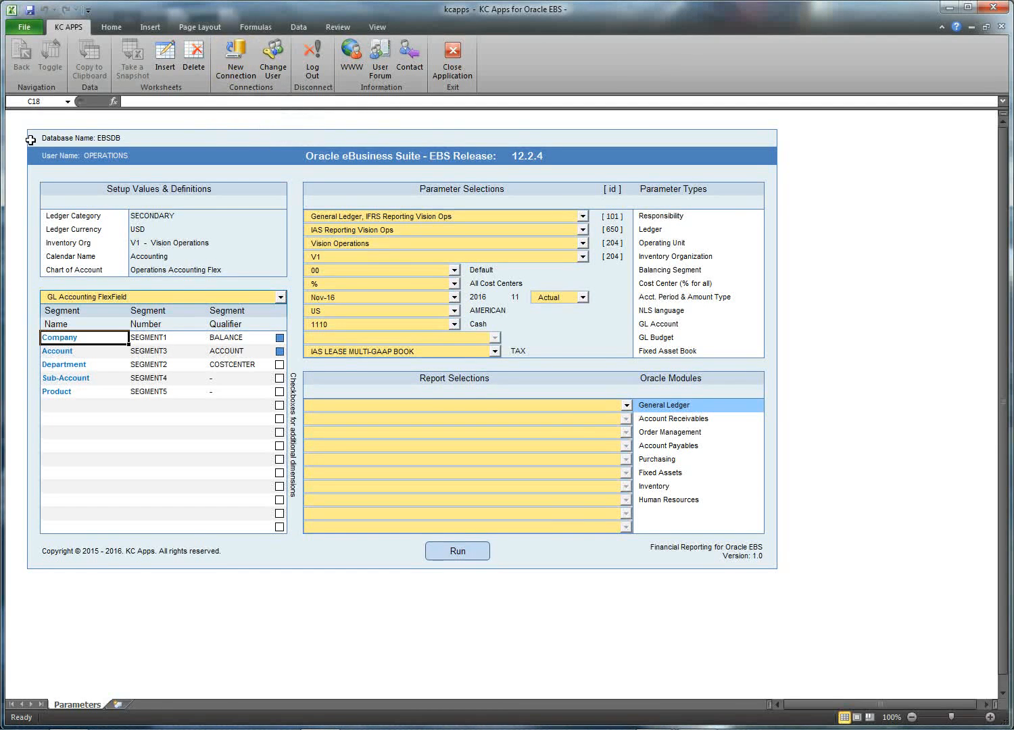
Step: Highlight the database and user names, EBS release 12.2.4, and the Vision Operations ledger setup values
left_click_drag(31, 141, 145, 156)
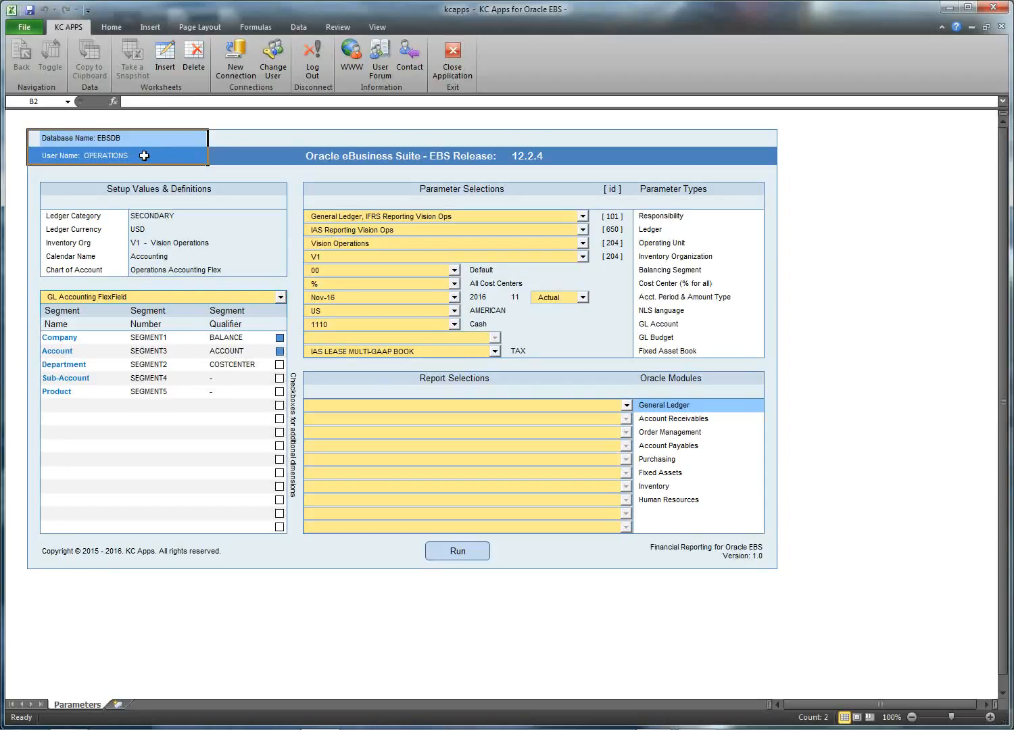
left_click_drag(487, 138, 523, 156)
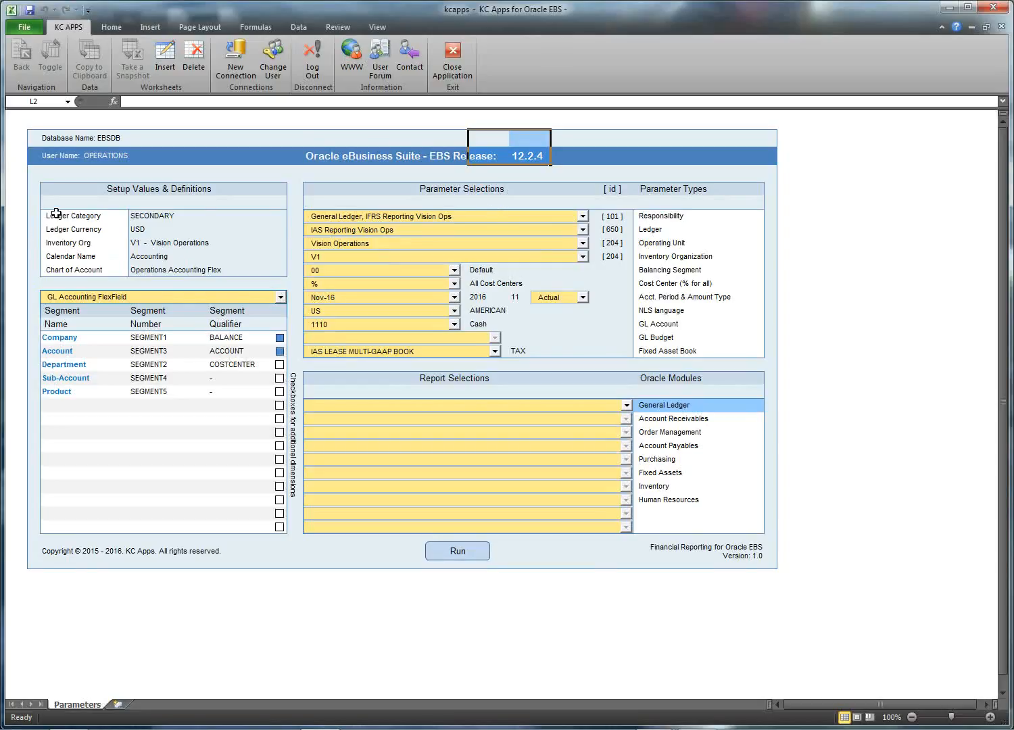
left_click_drag(57, 214, 260, 267)
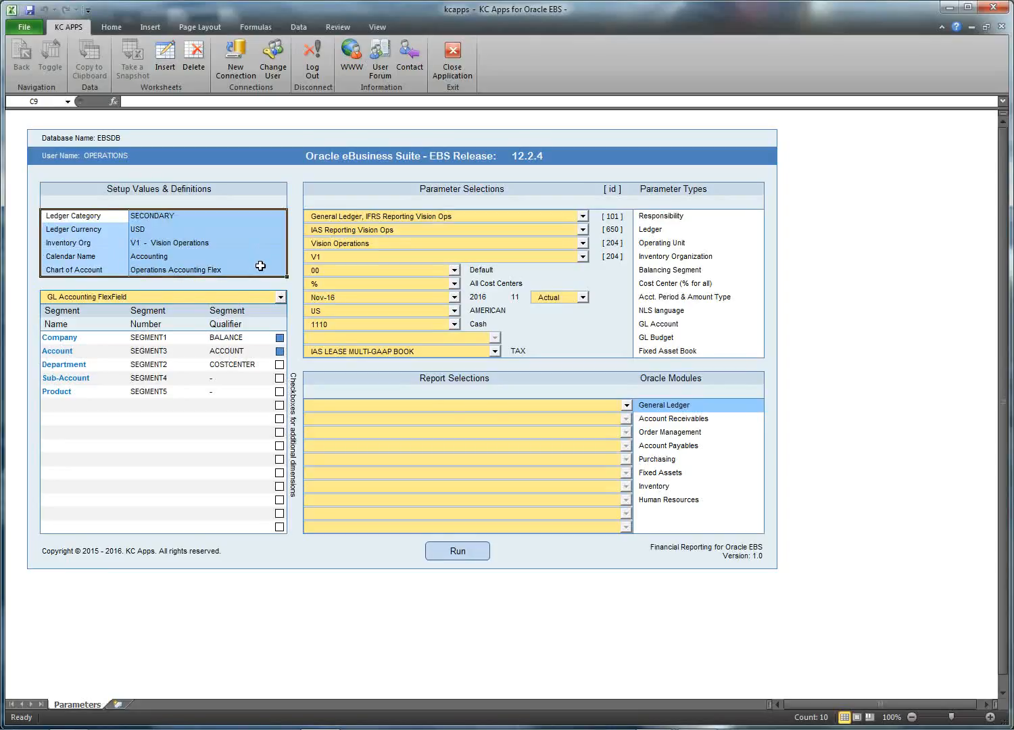
Step: Highlight the GL Accounting FlexField segment names, numbers and qualifiers, then list the flexfield structures
left_click(183, 298)
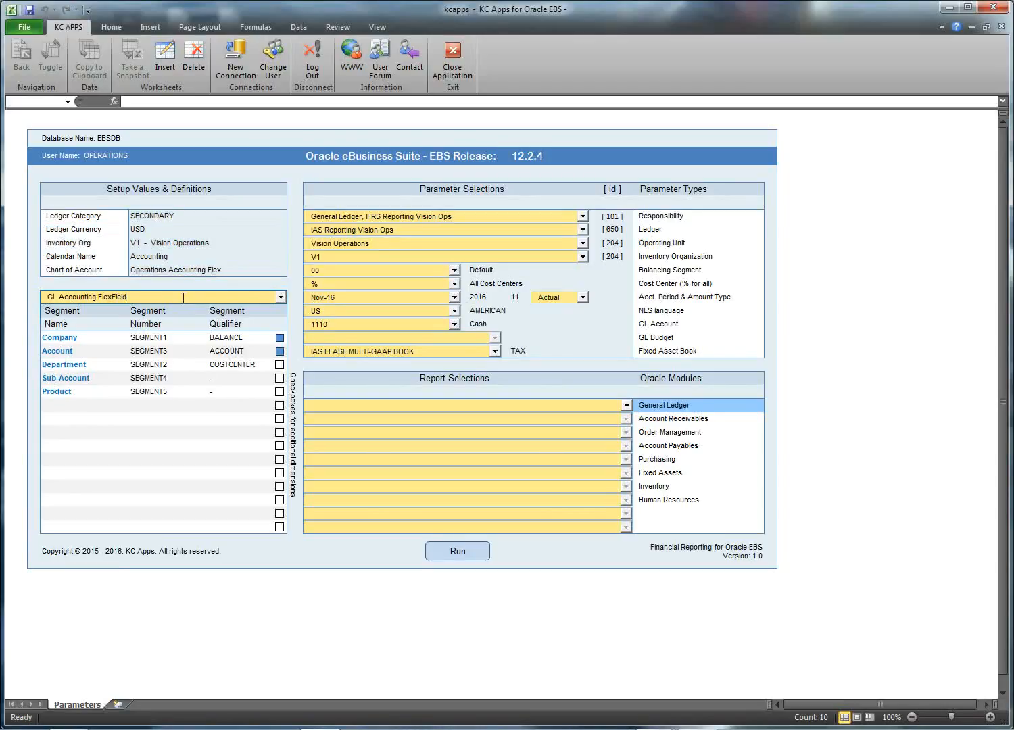
left_click(54, 315)
left_click_drag(54, 317, 55, 392)
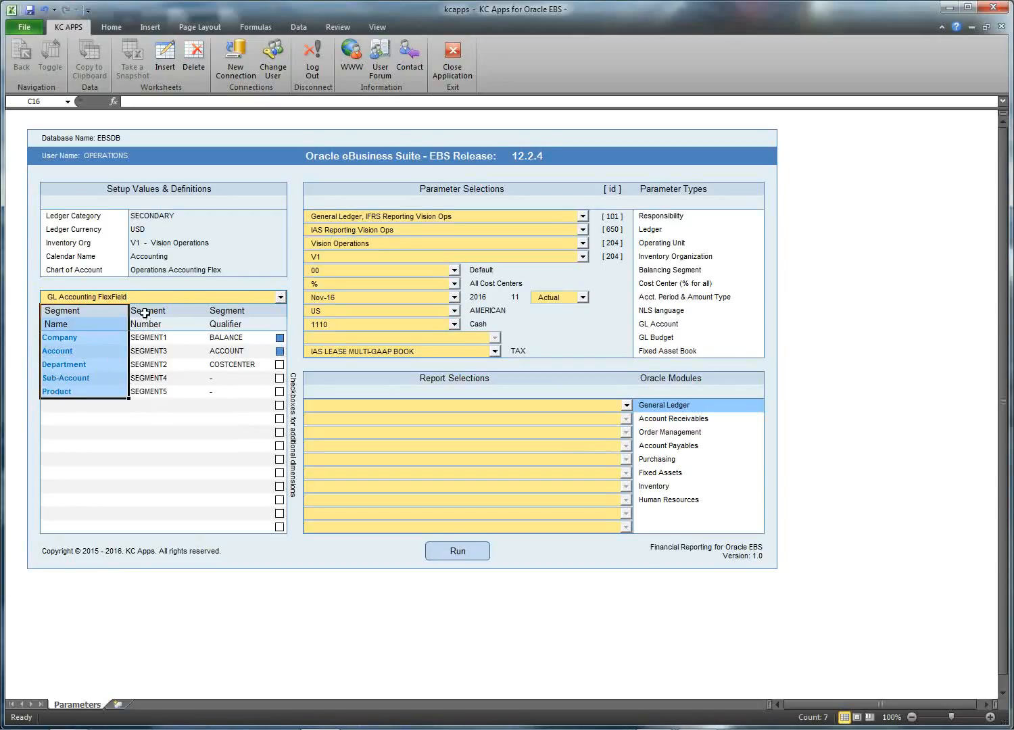
left_click_drag(144, 313, 143, 387)
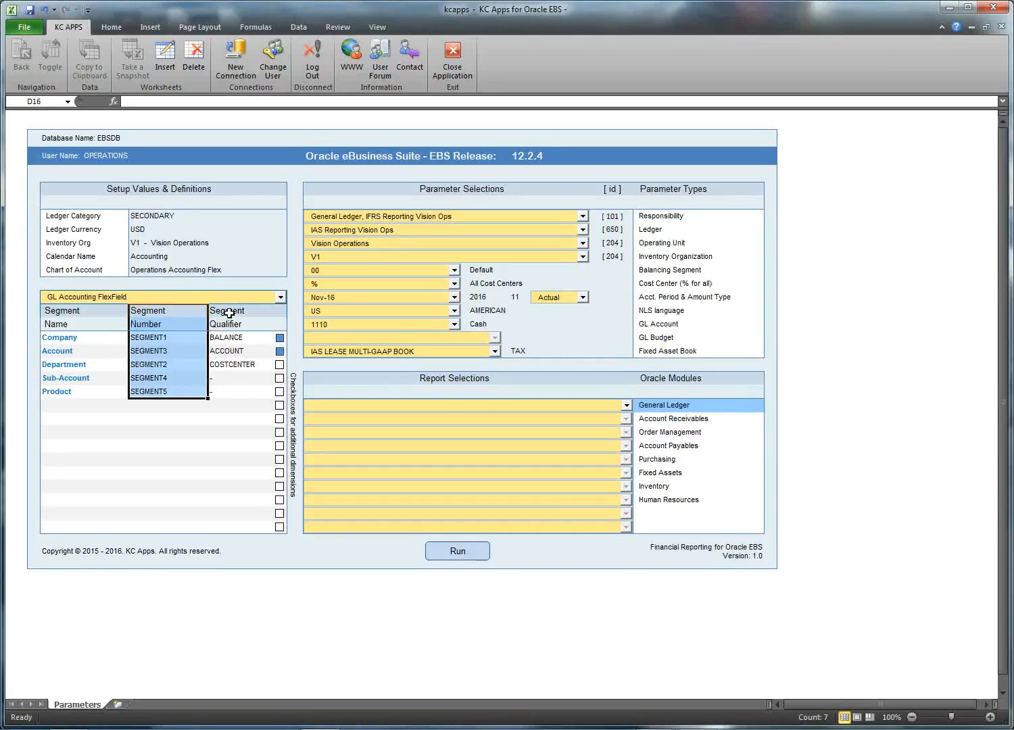
left_click_drag(230, 313, 235, 389)
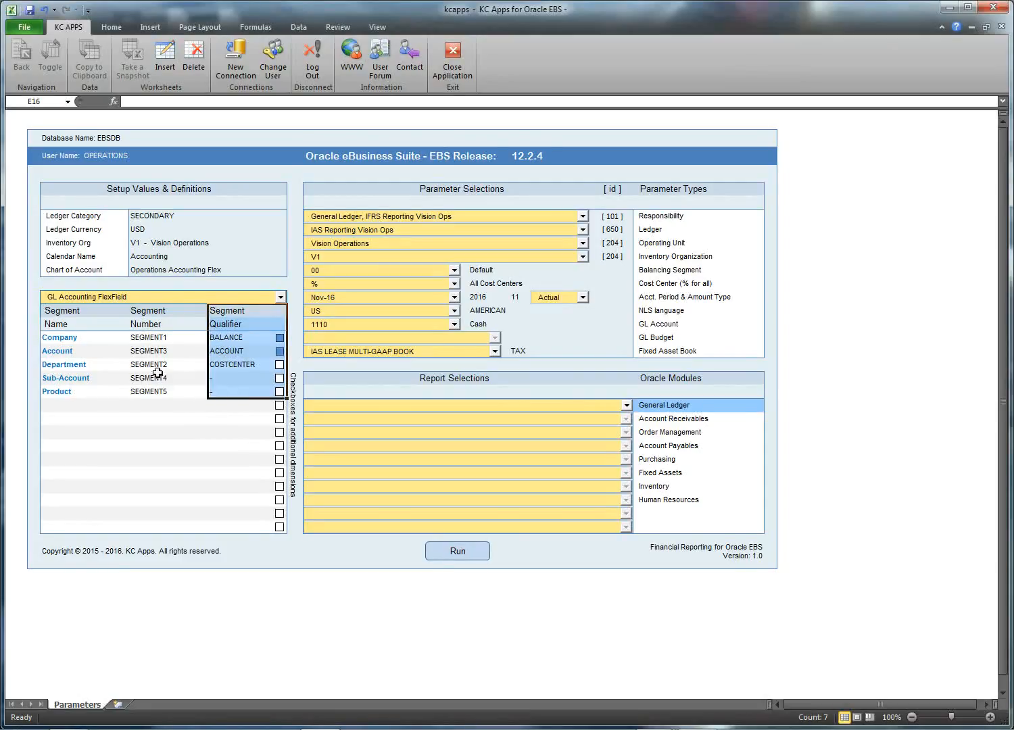
left_click(280, 298)
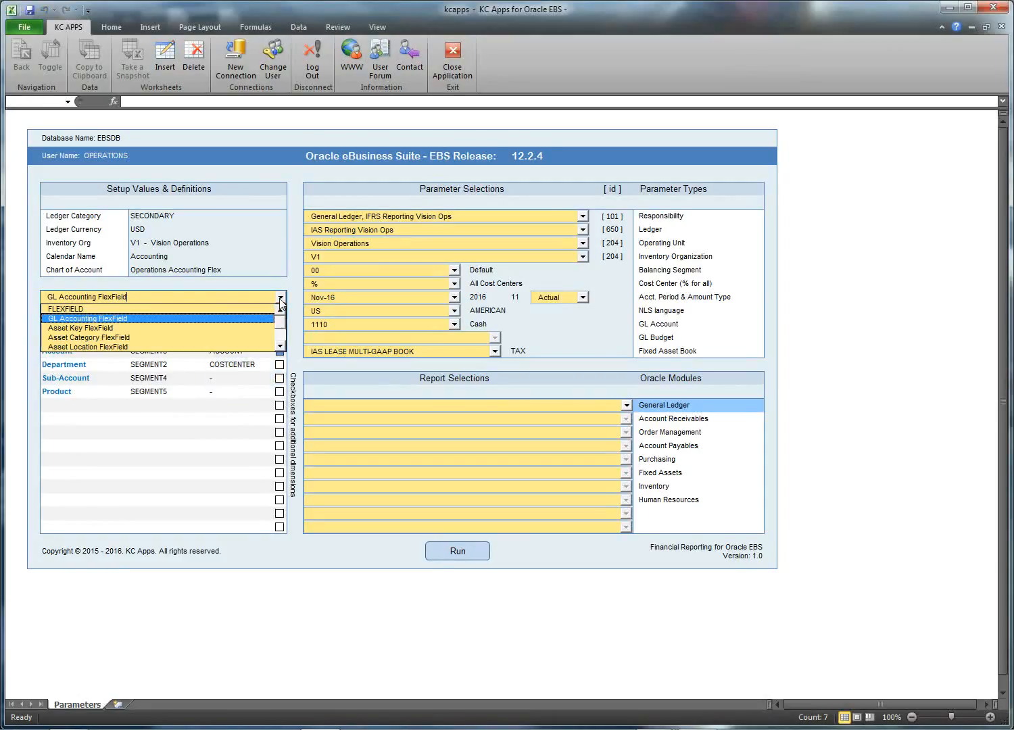
Step: Preview the Asset Category segments (Major, Minor) and the Asset Location segments (State, City)
left_click(87, 339)
left_click(84, 351)
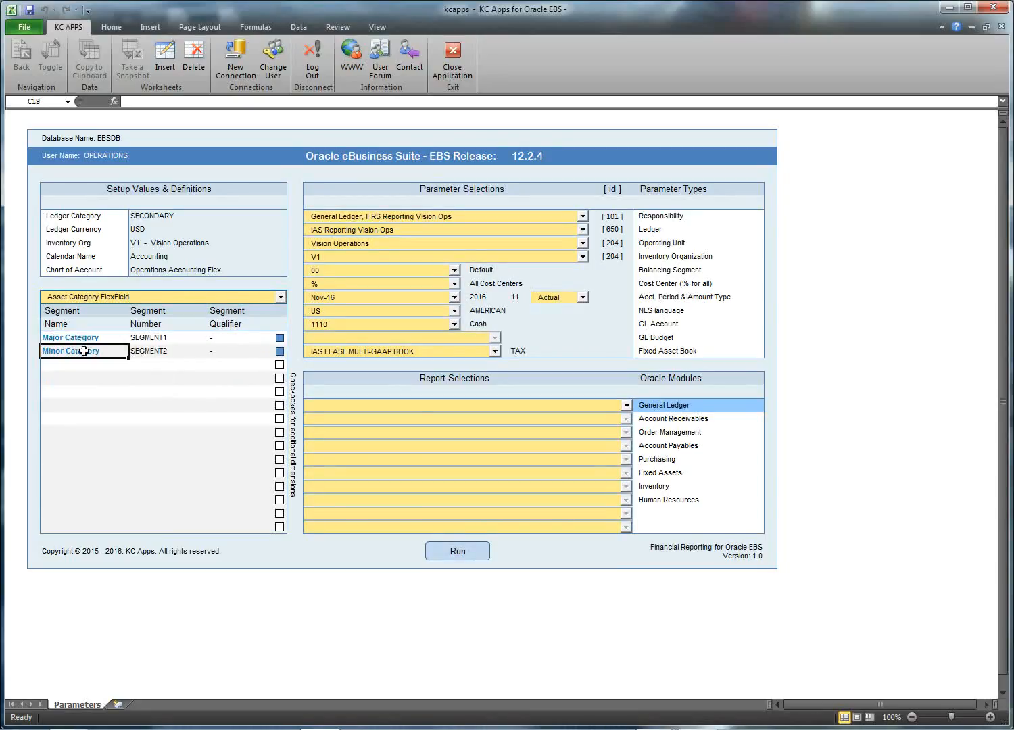
left_click(83, 338)
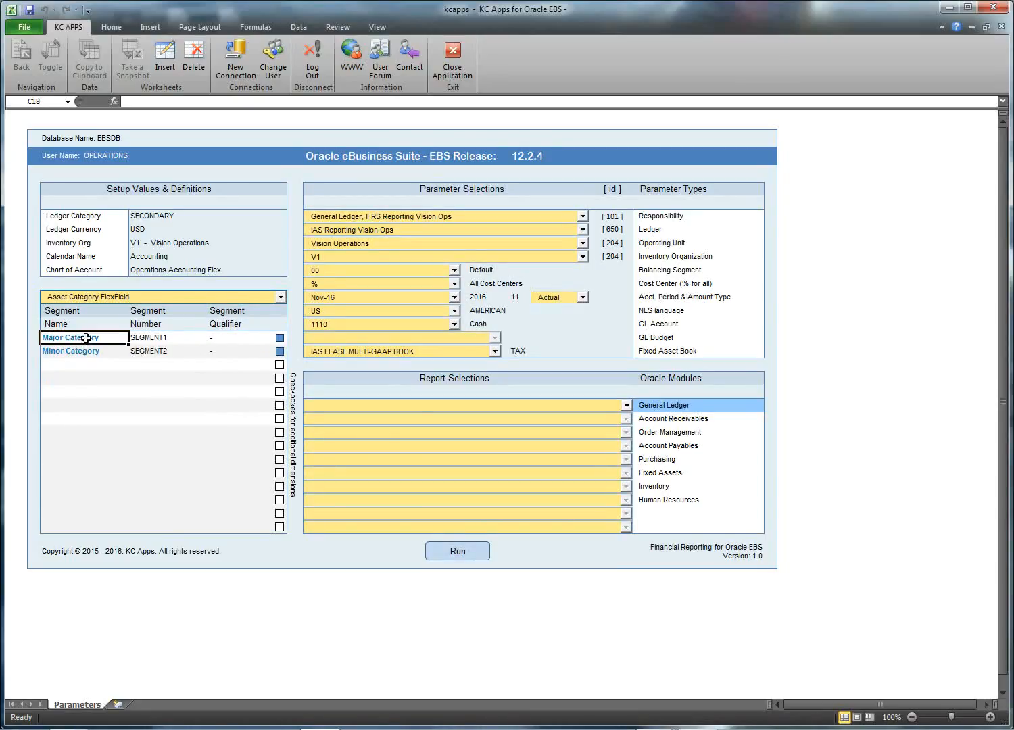
left_click(280, 298)
left_click(179, 326)
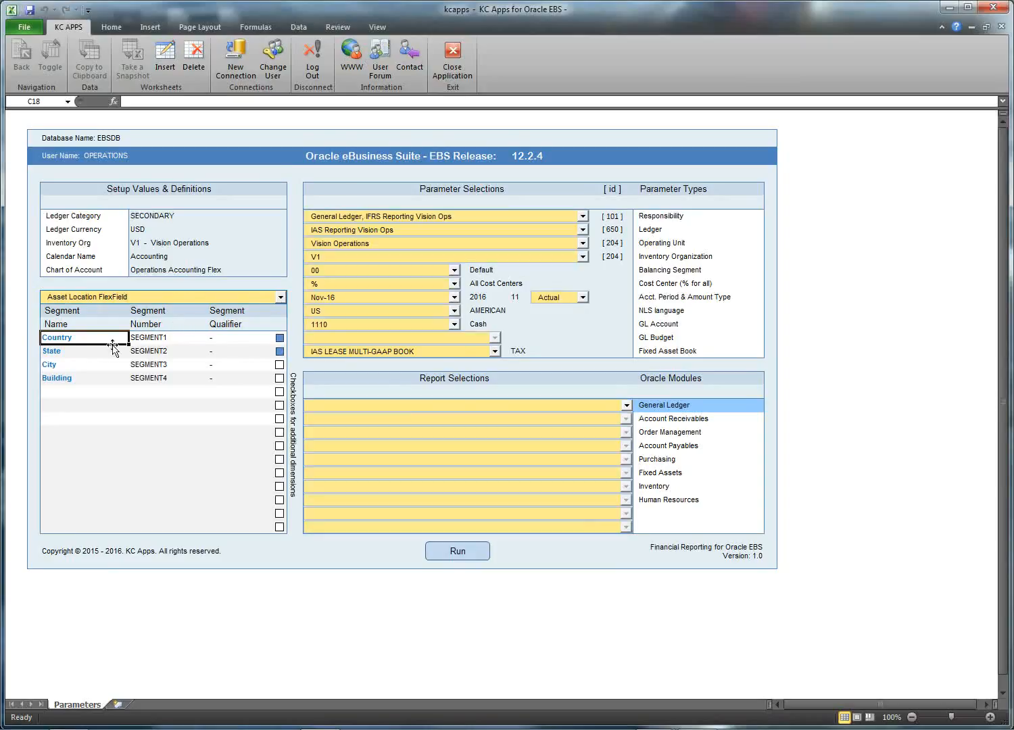
left_click(73, 353)
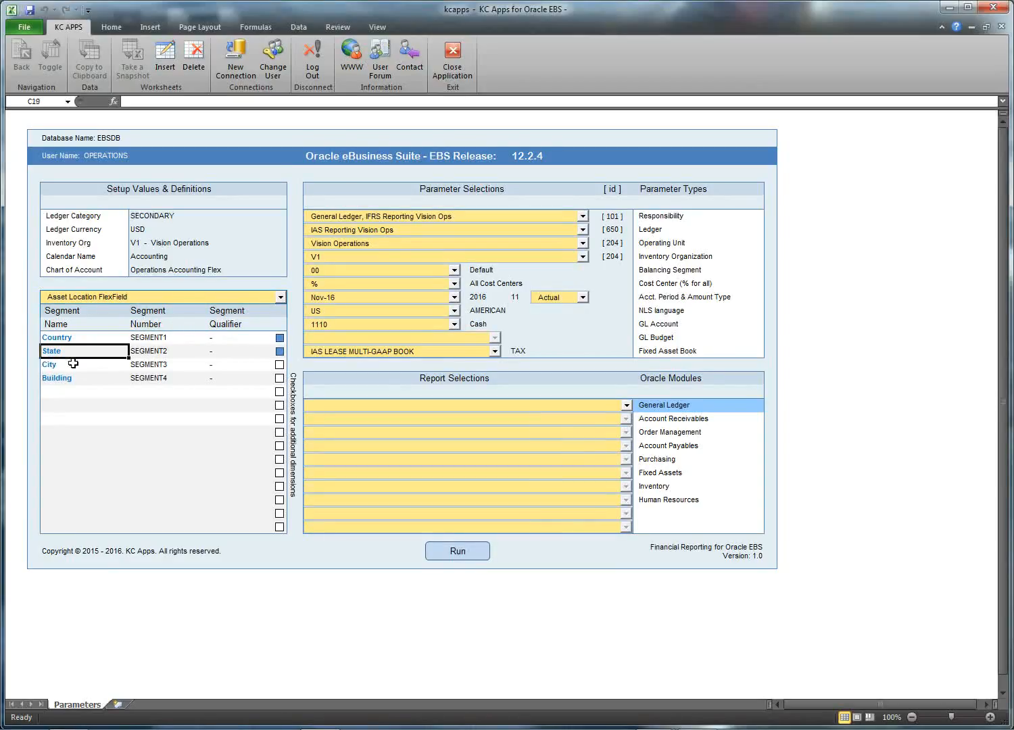
left_click(73, 366)
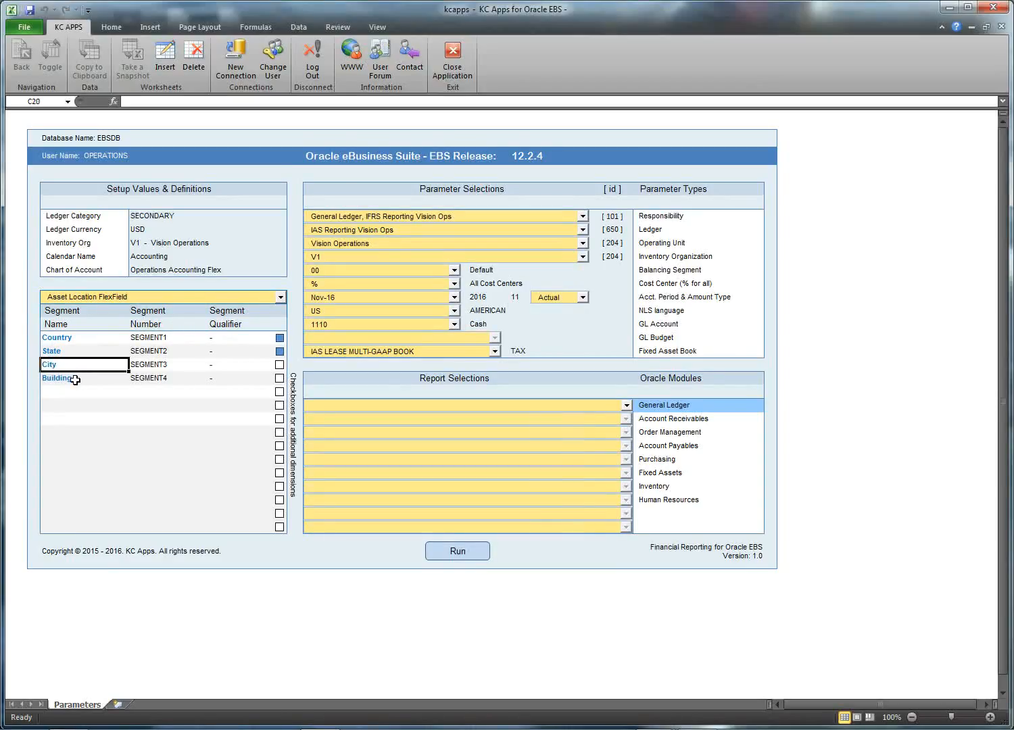
Step: Switch the segment table back to GL Accounting FlexField and select the Account segment
left_click(280, 298)
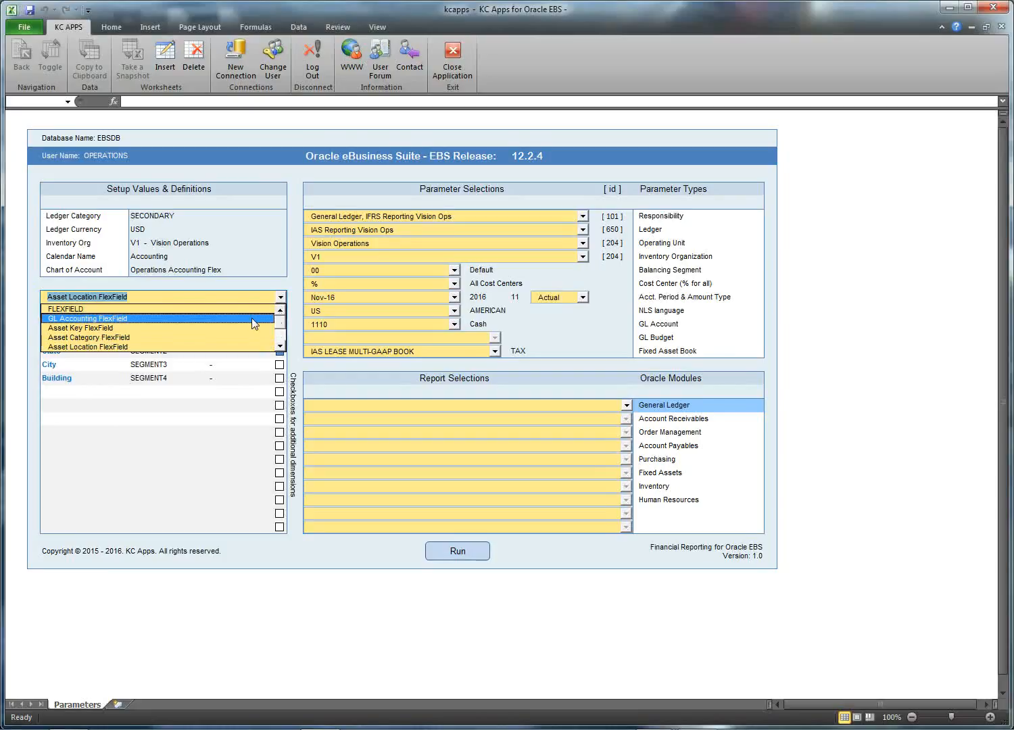
left_click(251, 318)
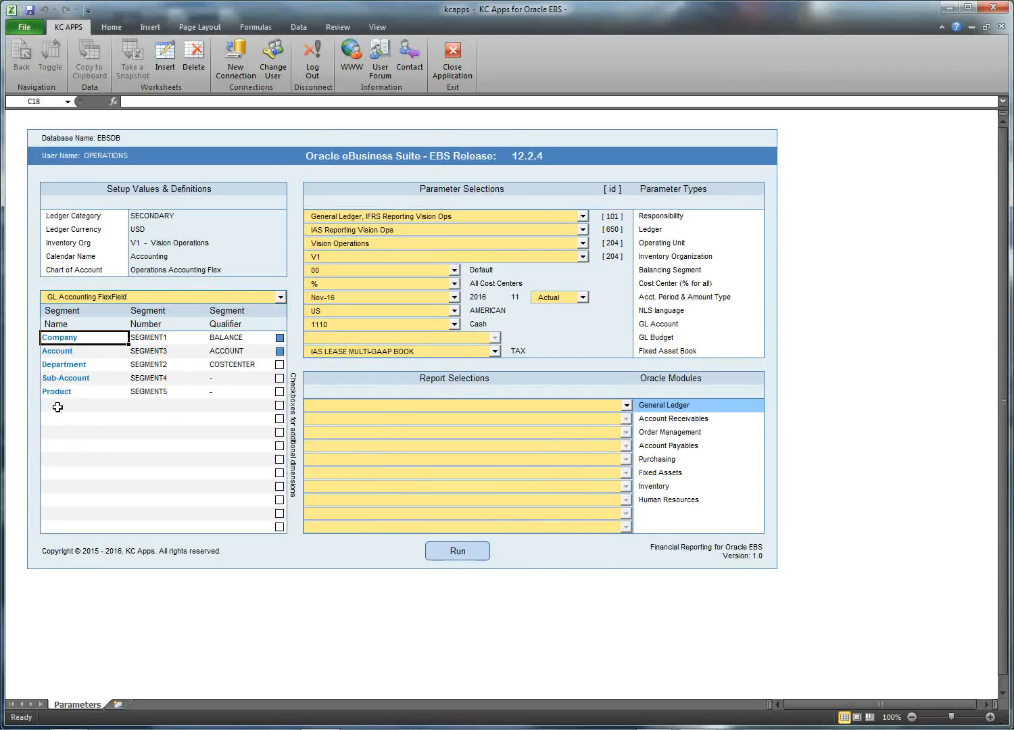
left_click(58, 351)
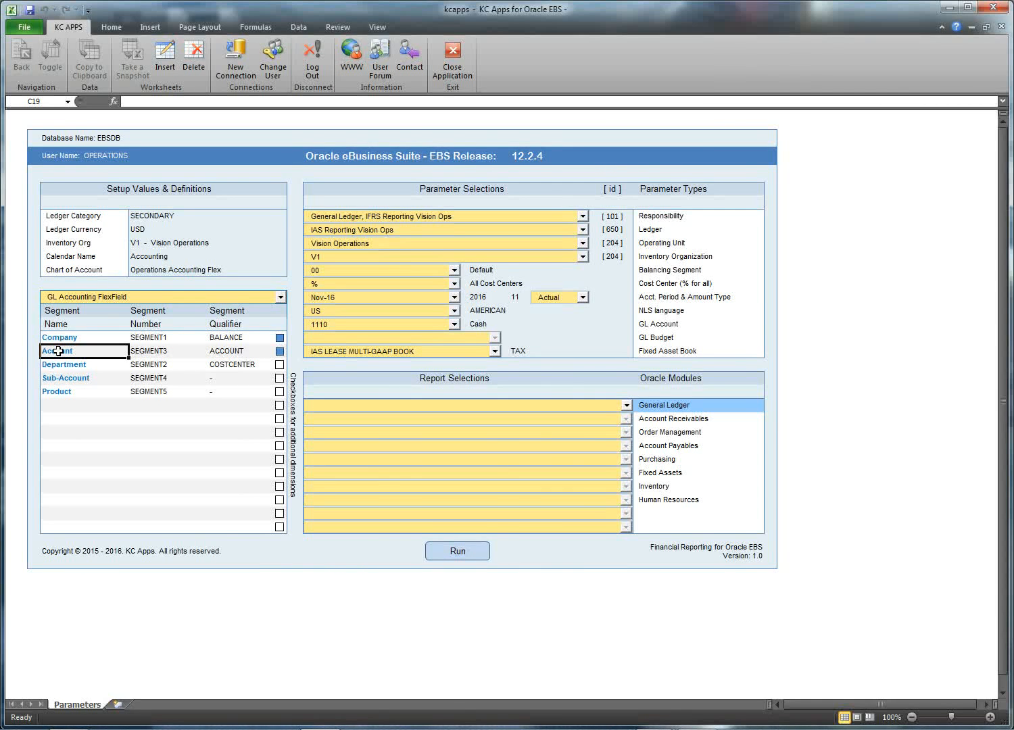
Step: Open the FlexVal list of Account values and filter TYPE to Owners Equity only
double_click(58, 351)
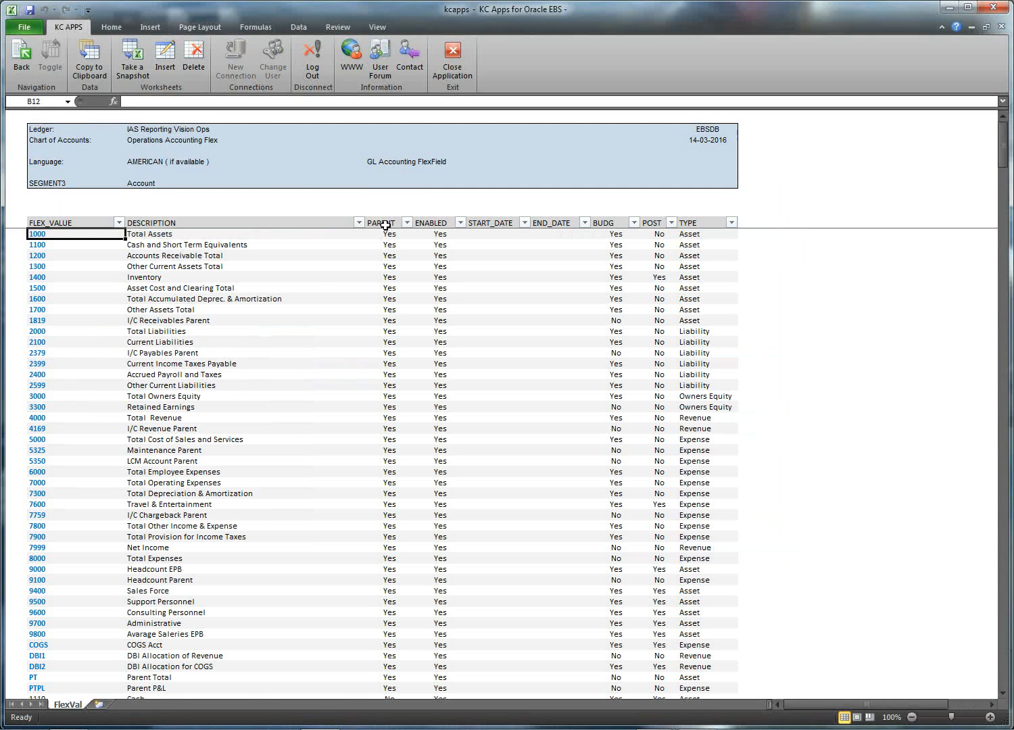
left_click_drag(385, 225, 686, 224)
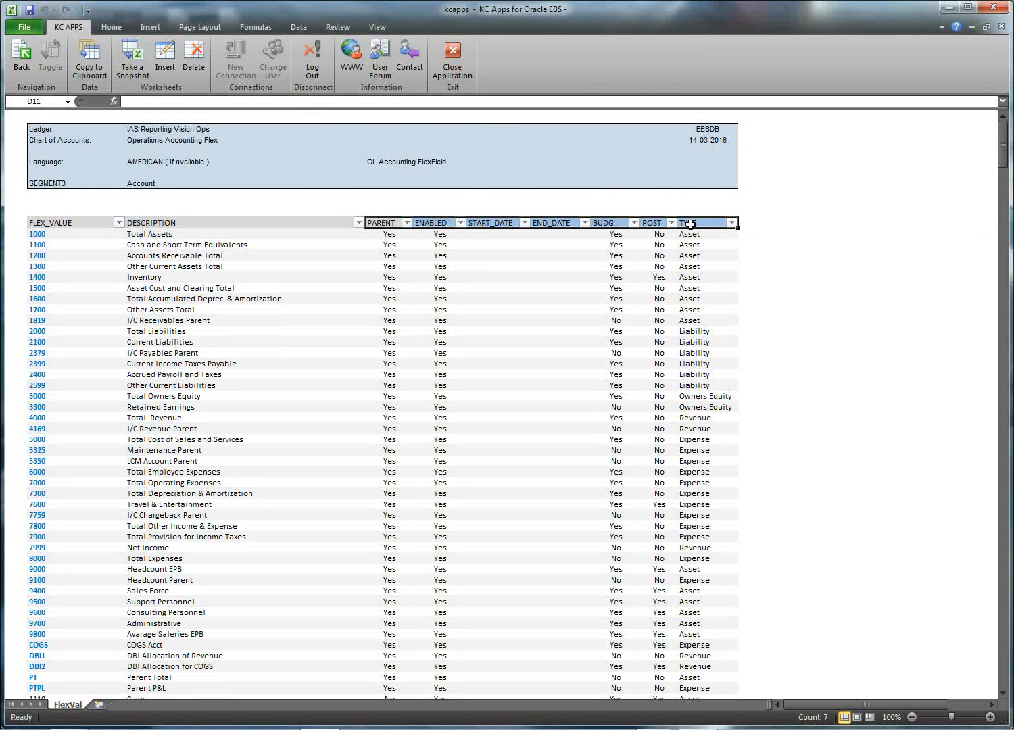
left_click(732, 223)
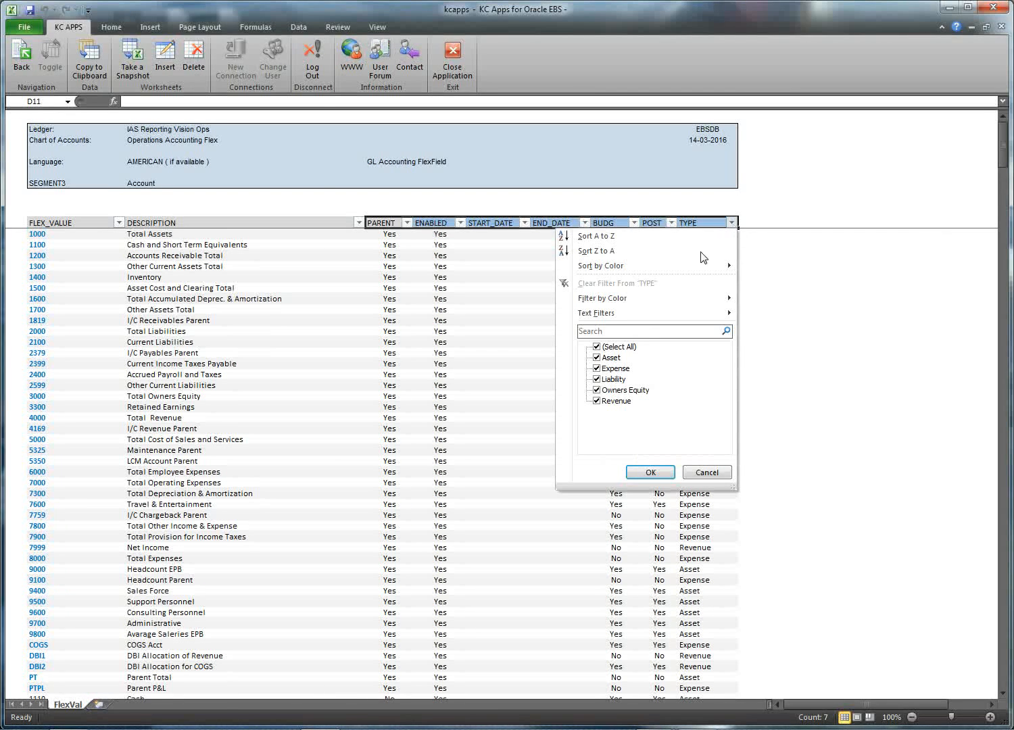
left_click(596, 346)
left_click(596, 390)
left_click(651, 472)
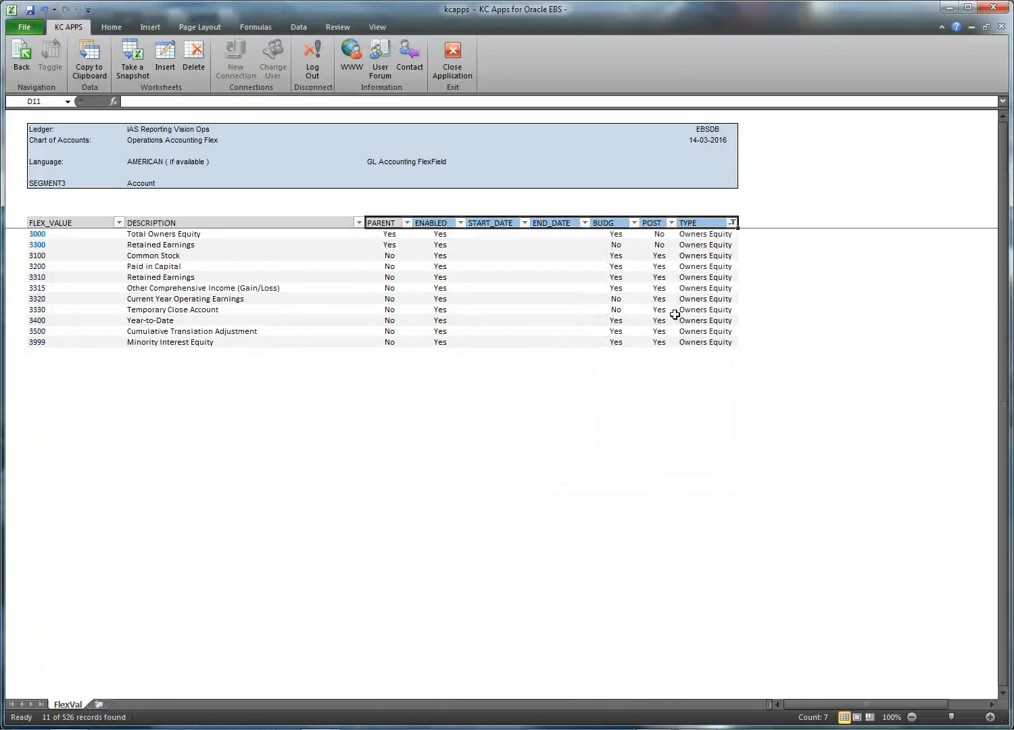
Step: Filter TYPE to Revenue, then restore all types to show all 526 accounts
left_click(731, 222)
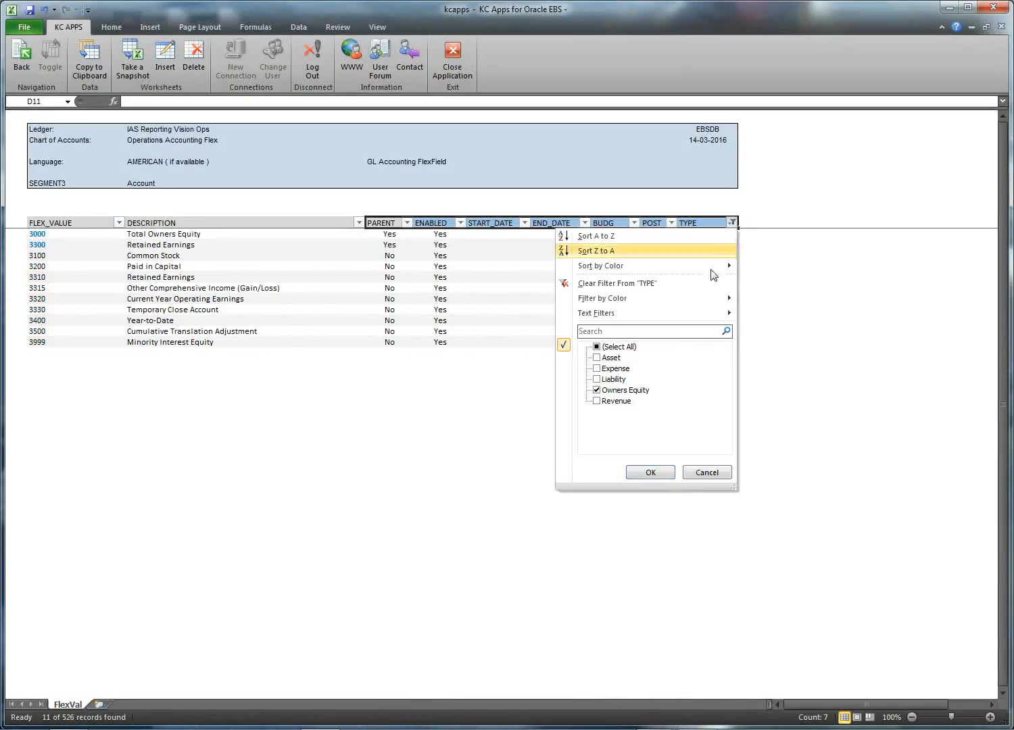
left_click(597, 401)
left_click(597, 390)
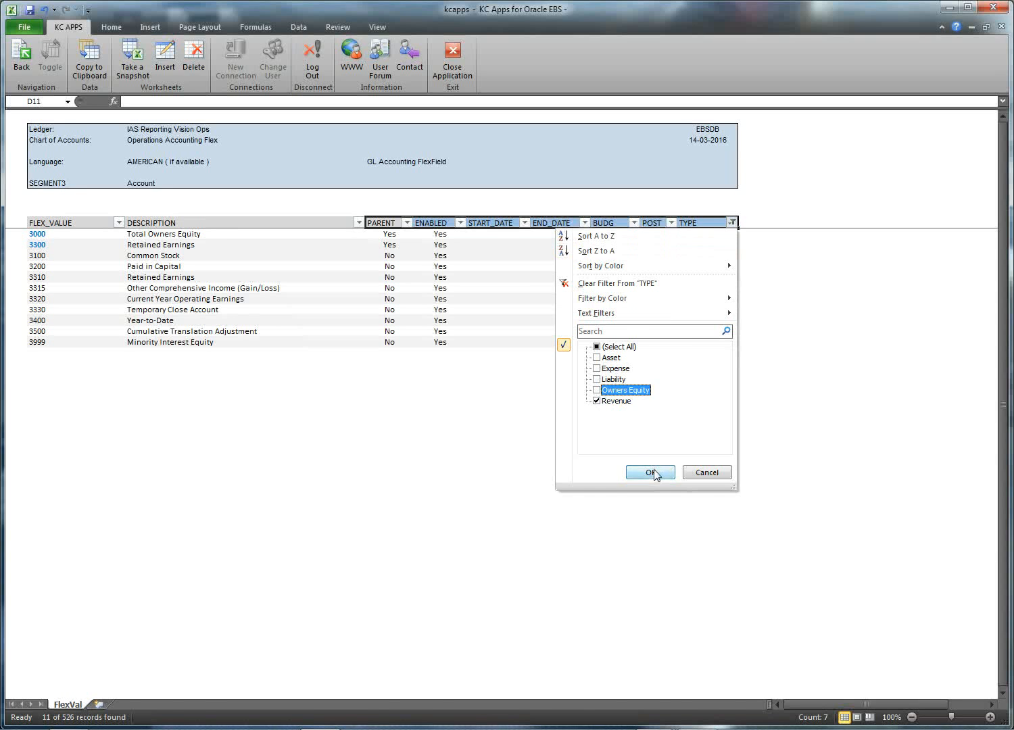
left_click(652, 472)
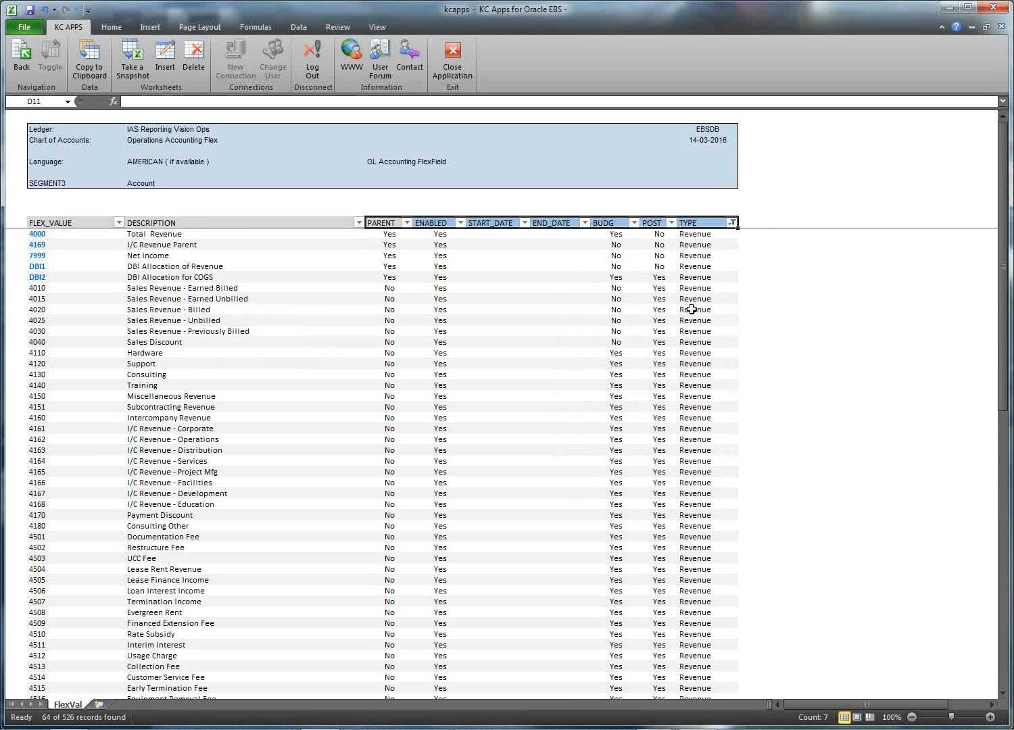
left_click(733, 224)
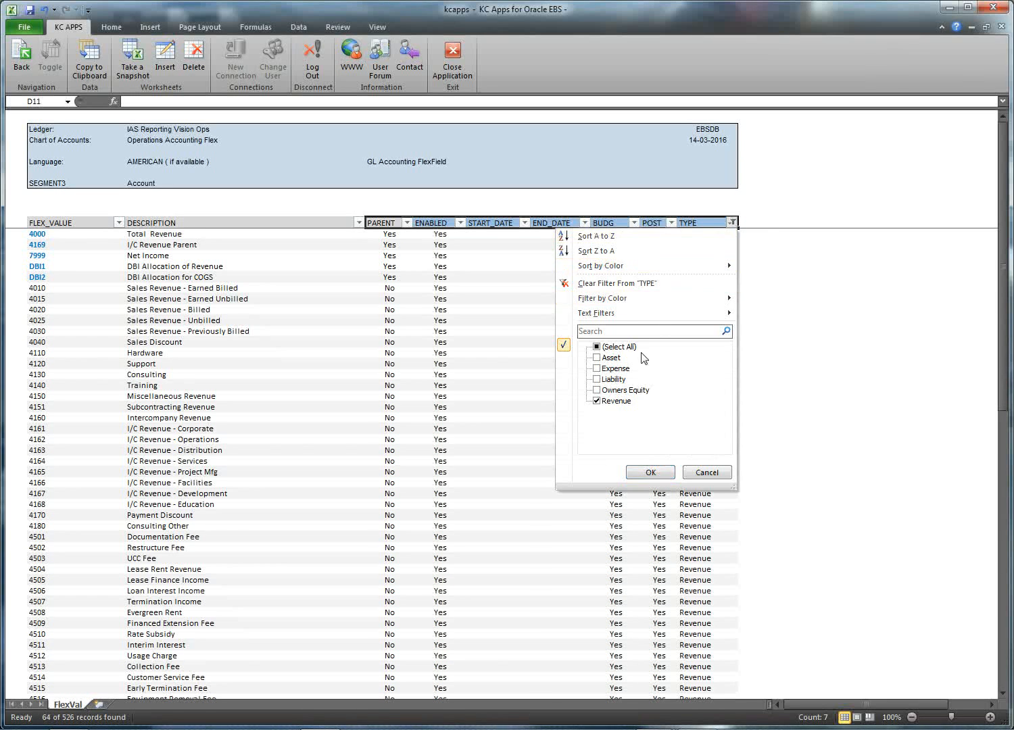
left_click(613, 348)
left_click(649, 472)
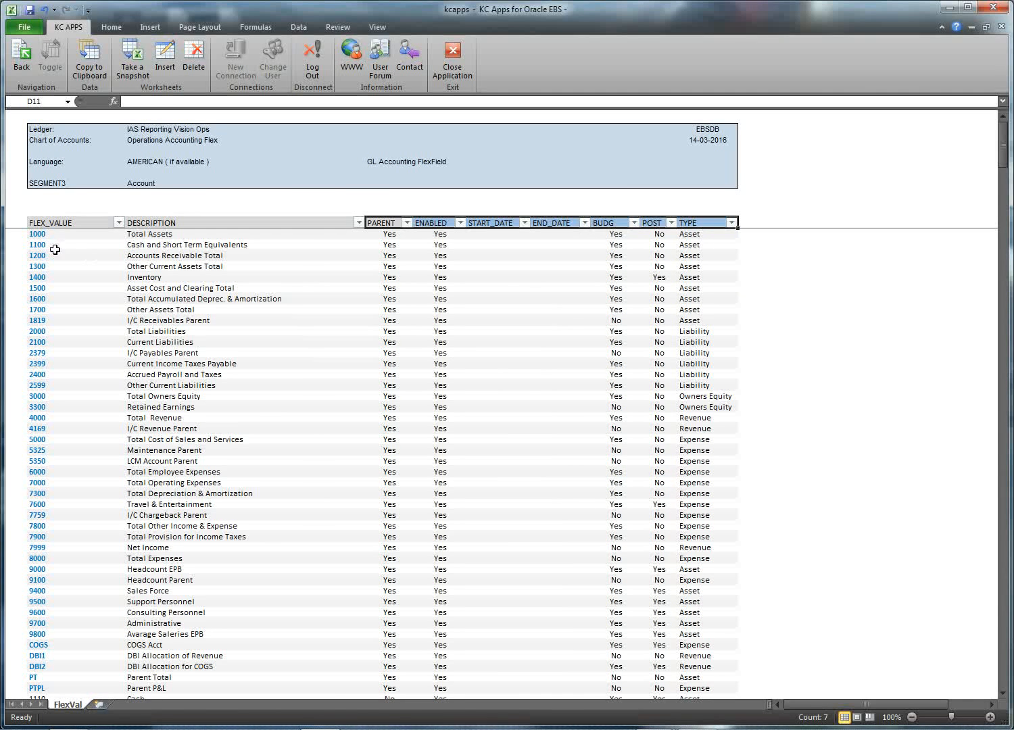
left_click(128, 245)
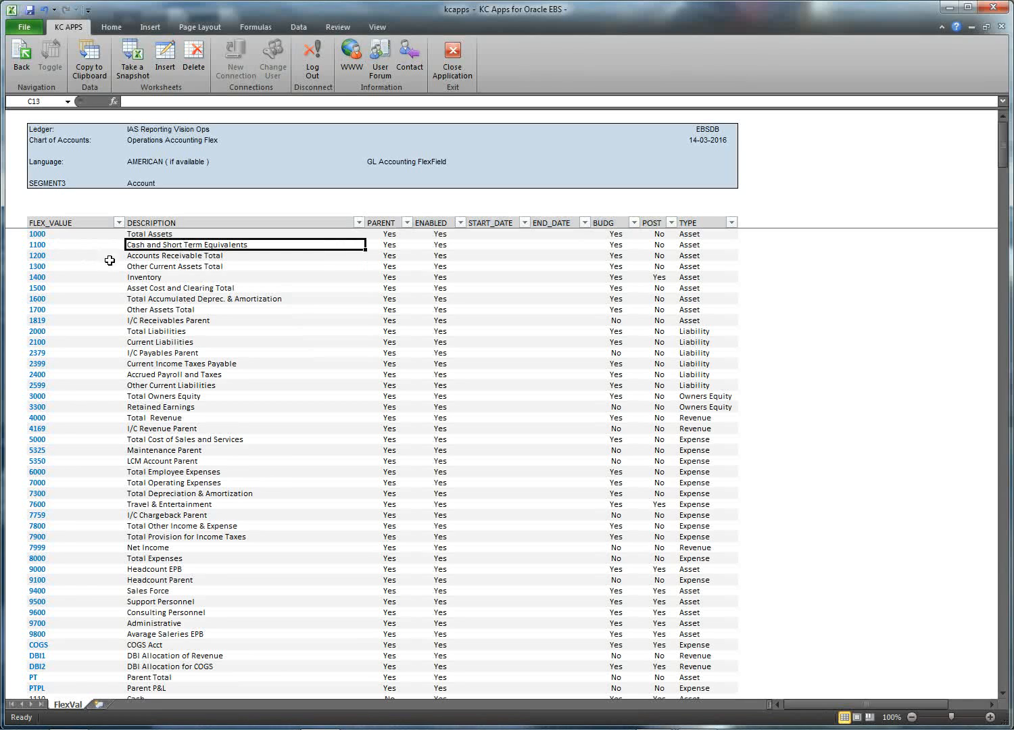
Step: Drill into parent account 1100, return to the full list, then confirm 1110 Cash is not a parent value
double_click(41, 244)
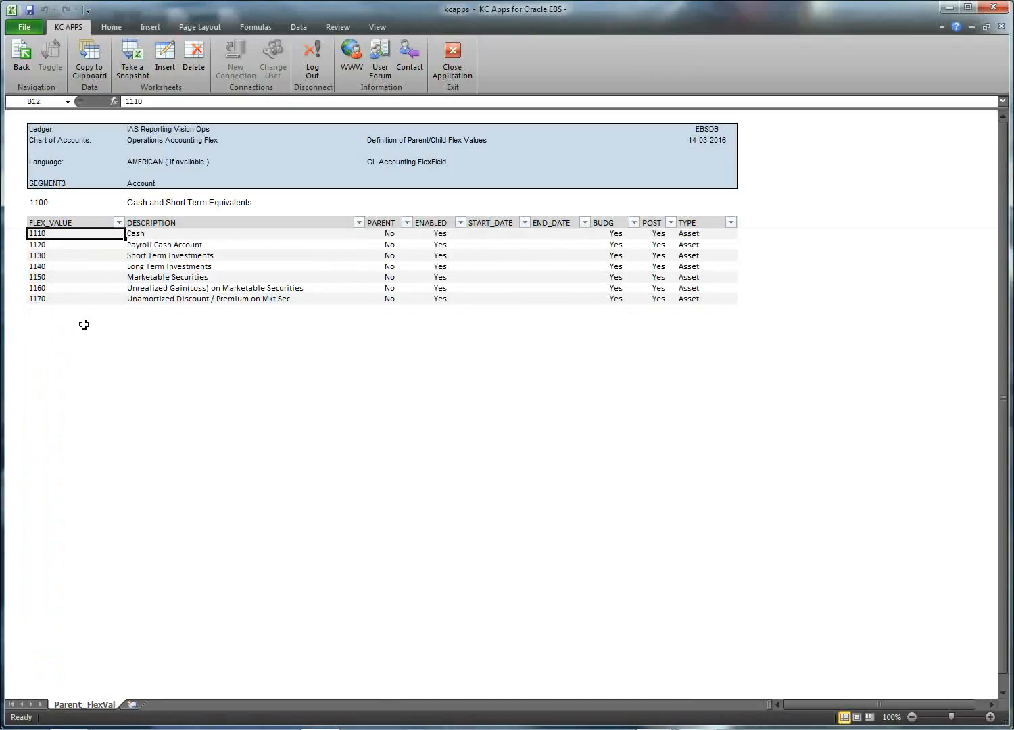
left_click(27, 70)
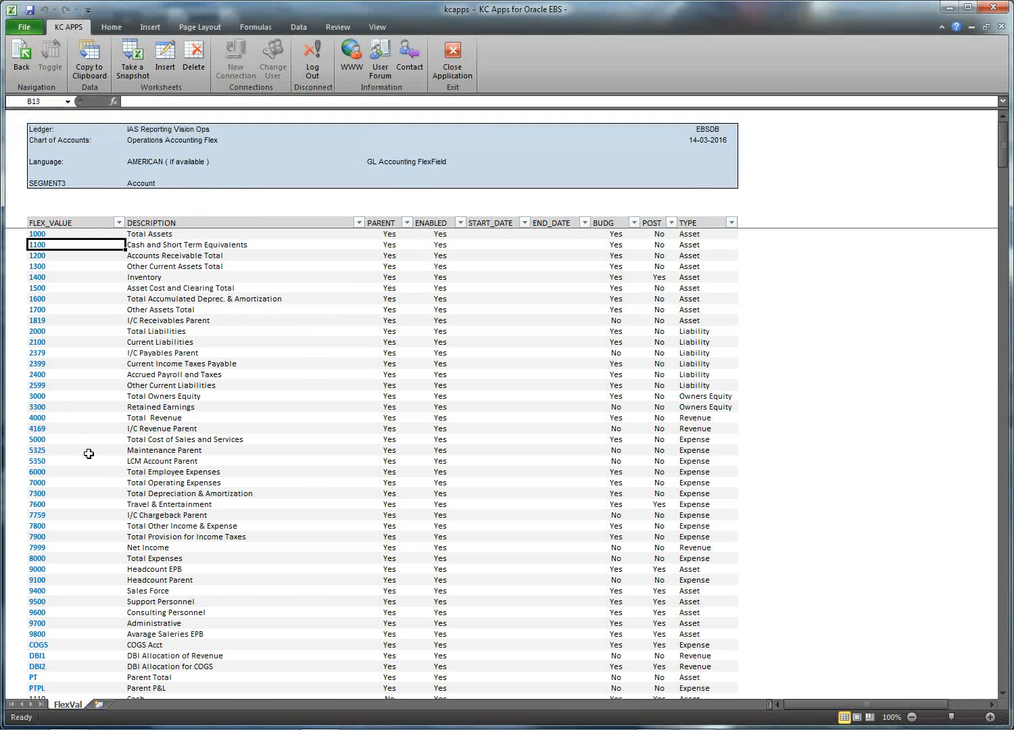
scroll(87, 457, "down", 8)
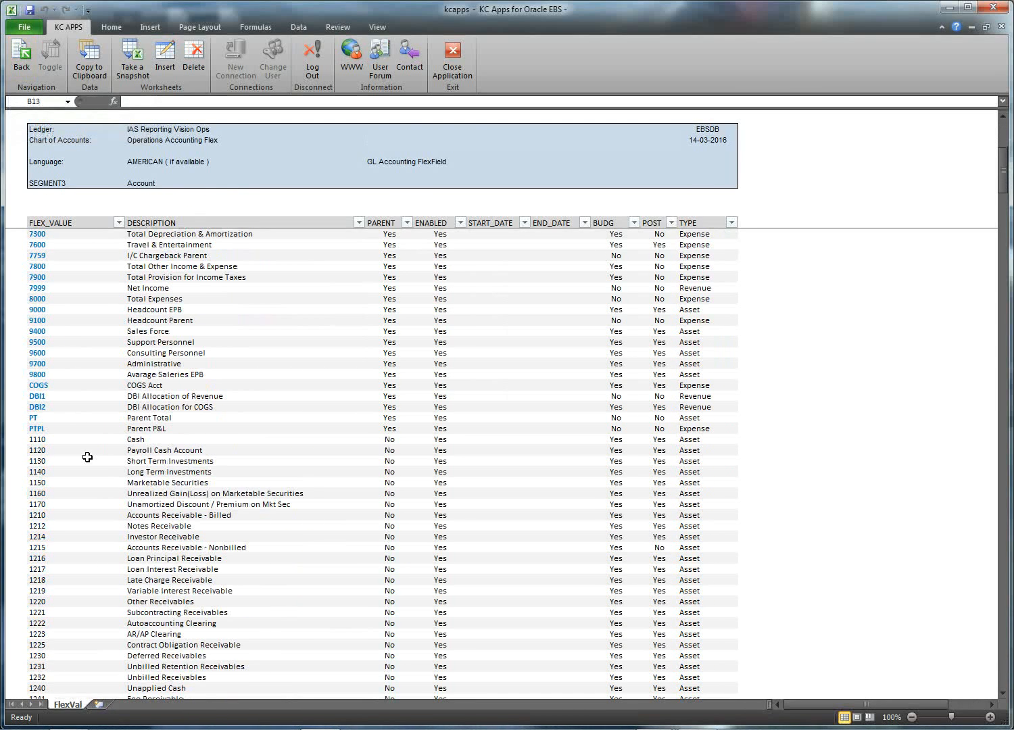
left_click(135, 440)
left_click(397, 441)
left_click(41, 439)
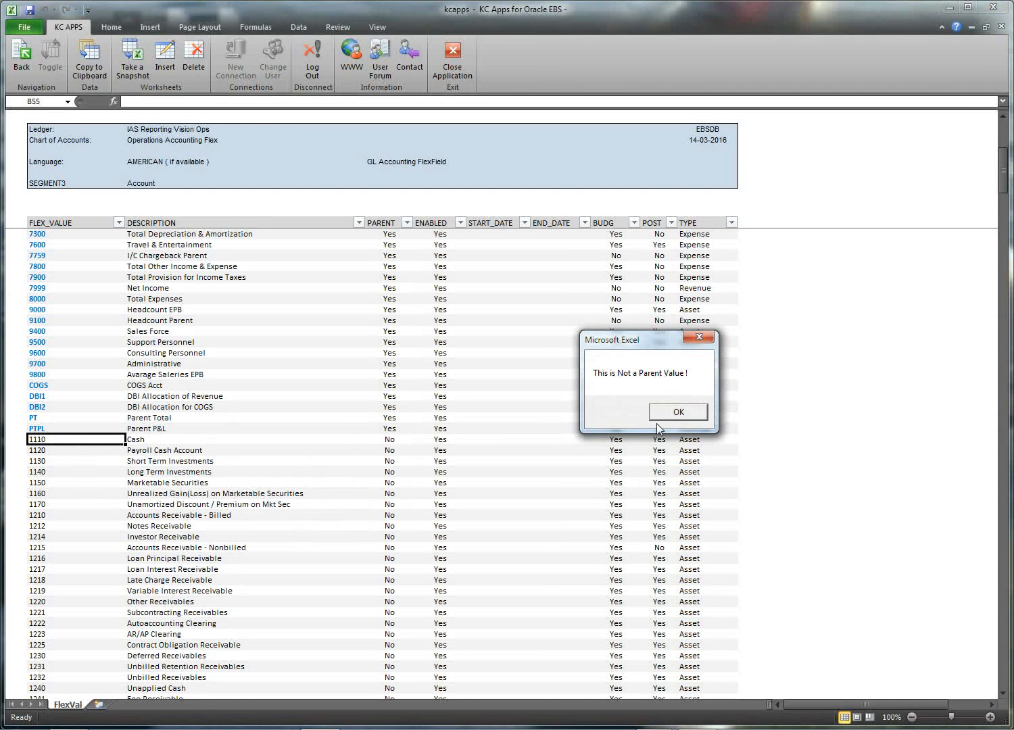
left_click(678, 413)
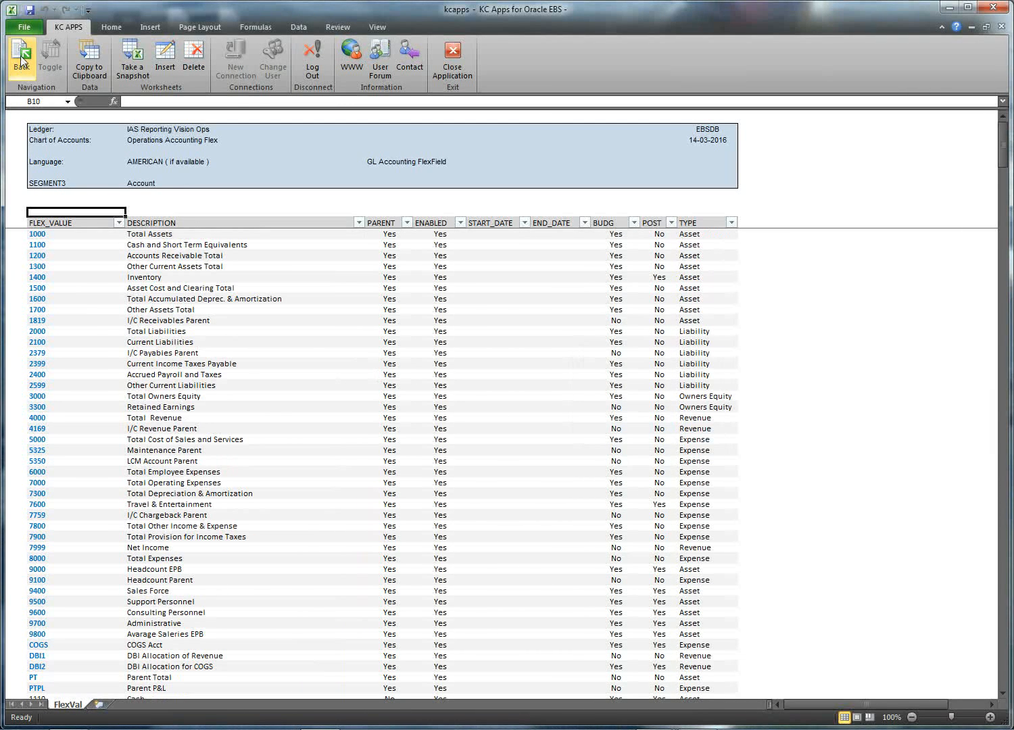
Step: Return to the Parameters sheet and highlight the parameter type labels
left_click(21, 59)
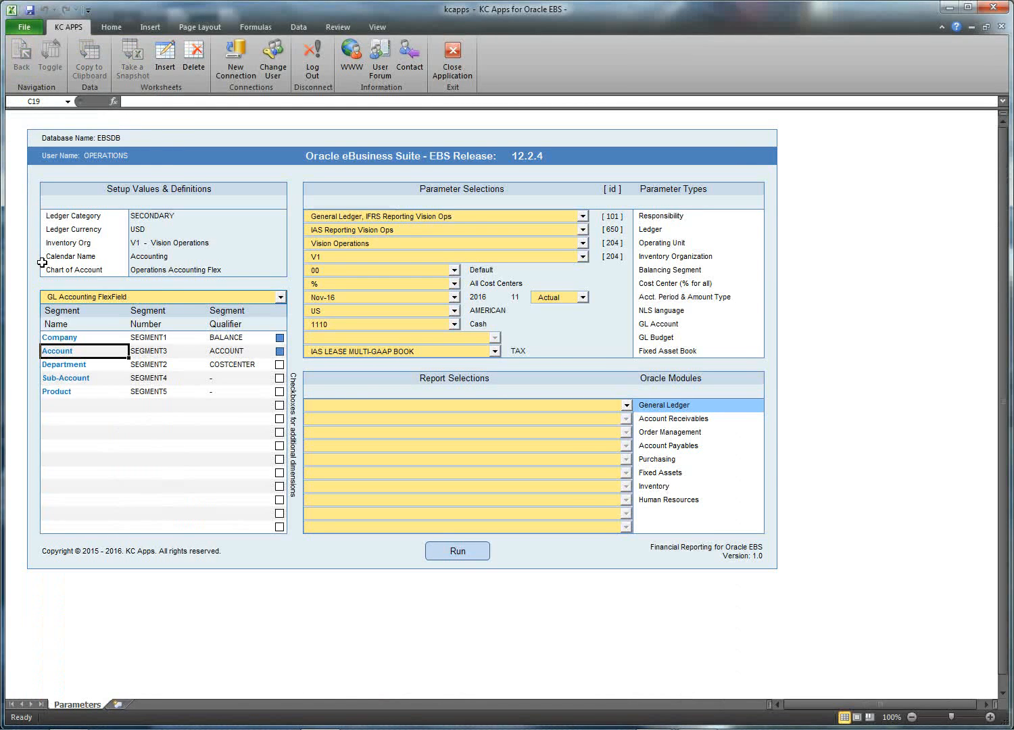
left_click(700, 217)
mouse_move(700, 217)
left_mouse_down()
mouse_move(706, 351)
mouse_move(699, 215)
left_mouse_up()
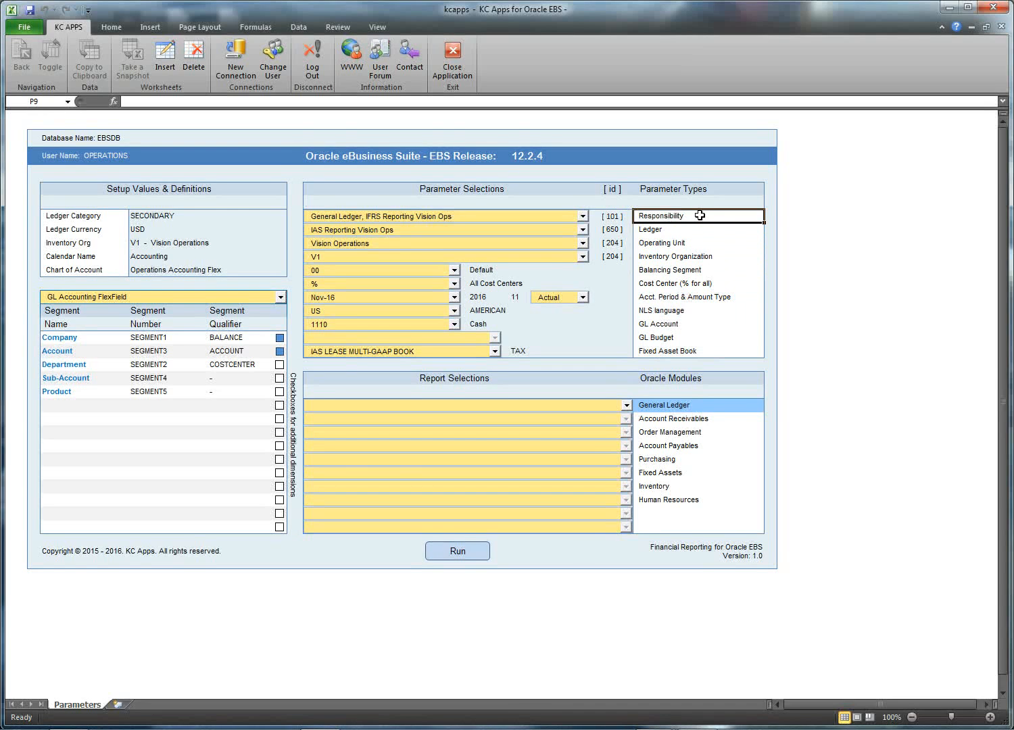
Step: Change the responsibility to Asset Inquiry, Vision Operations (USA)
left_click(583, 217)
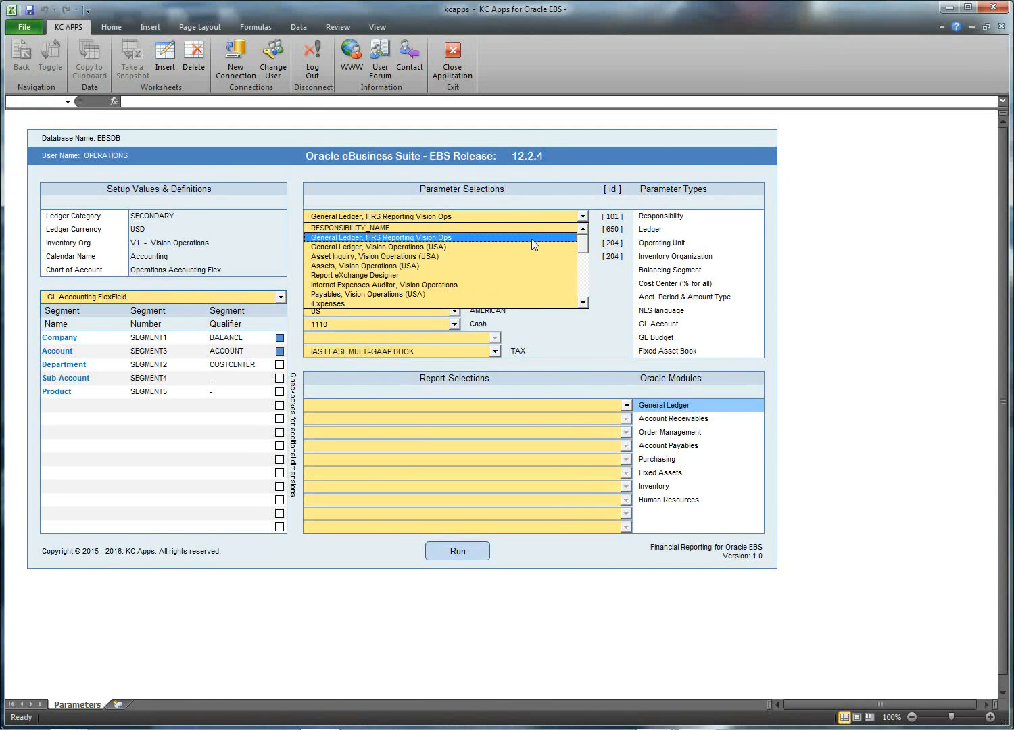
scroll(531, 239, "down", 3)
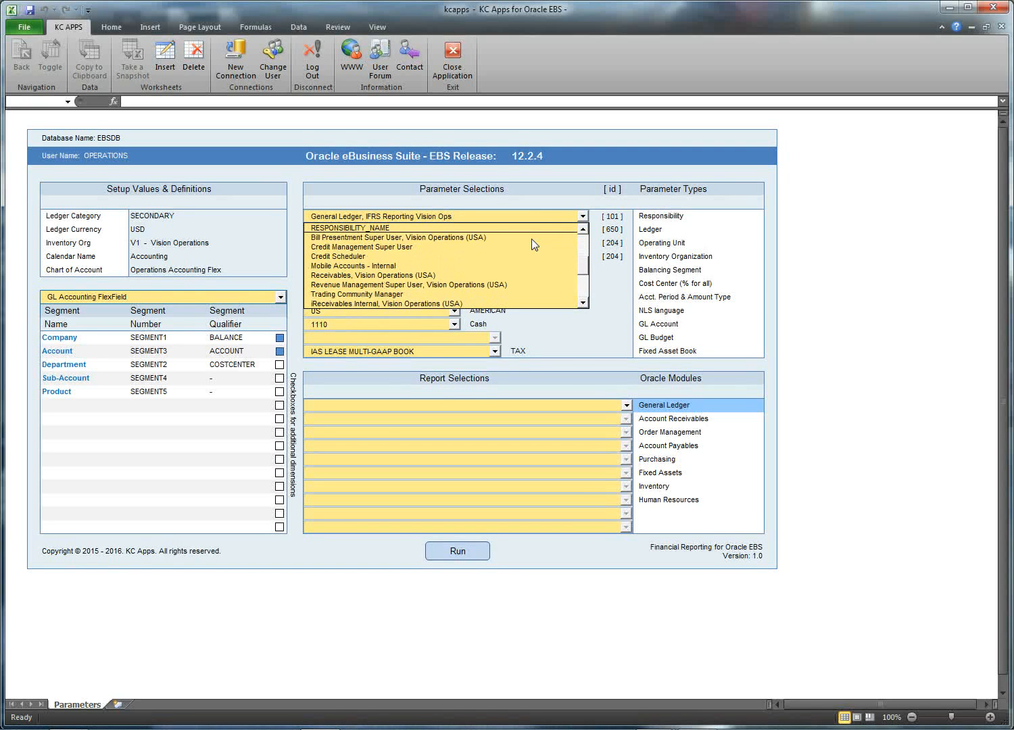
scroll(532, 240, "down", 5)
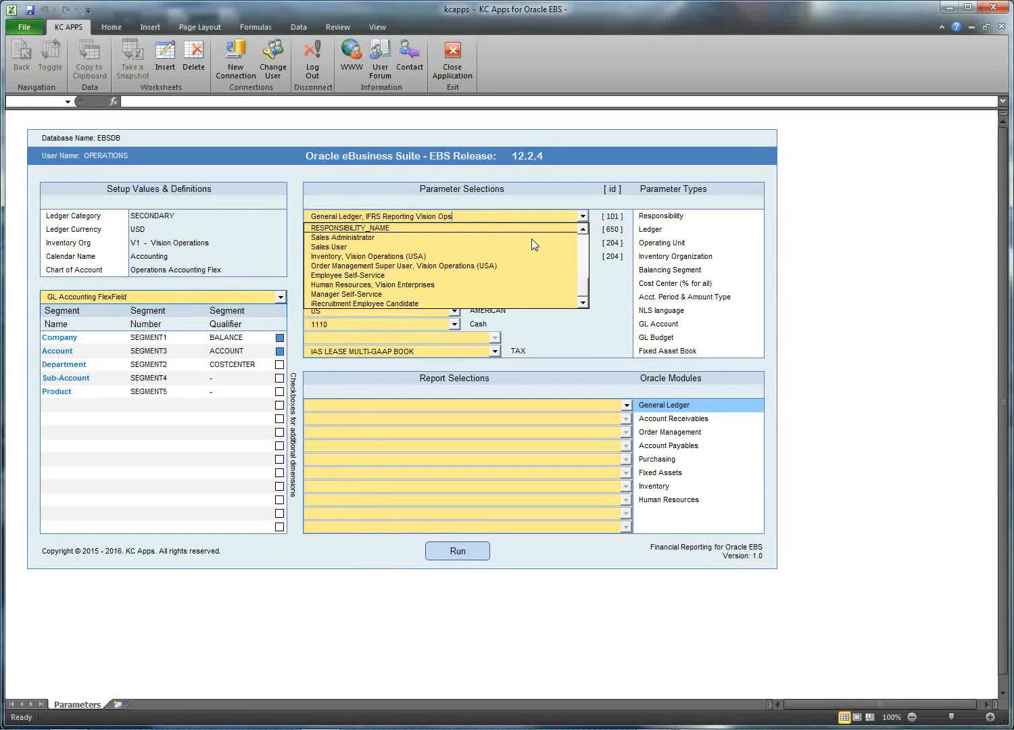
scroll(531, 239, "up", 5)
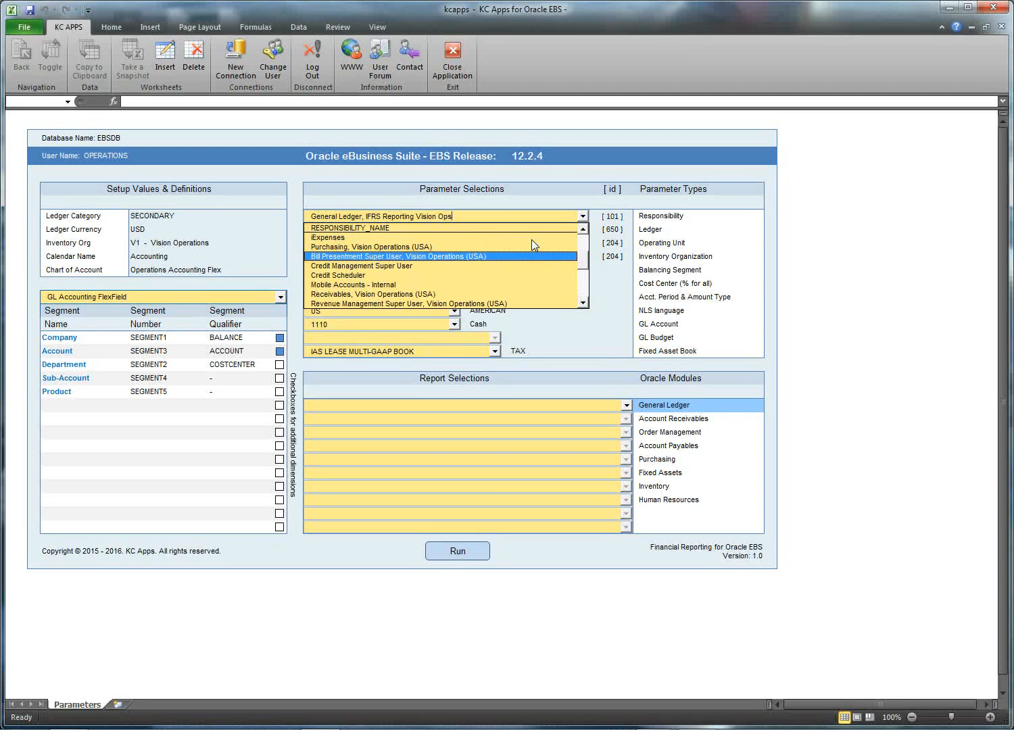
scroll(531, 240, "up", 2)
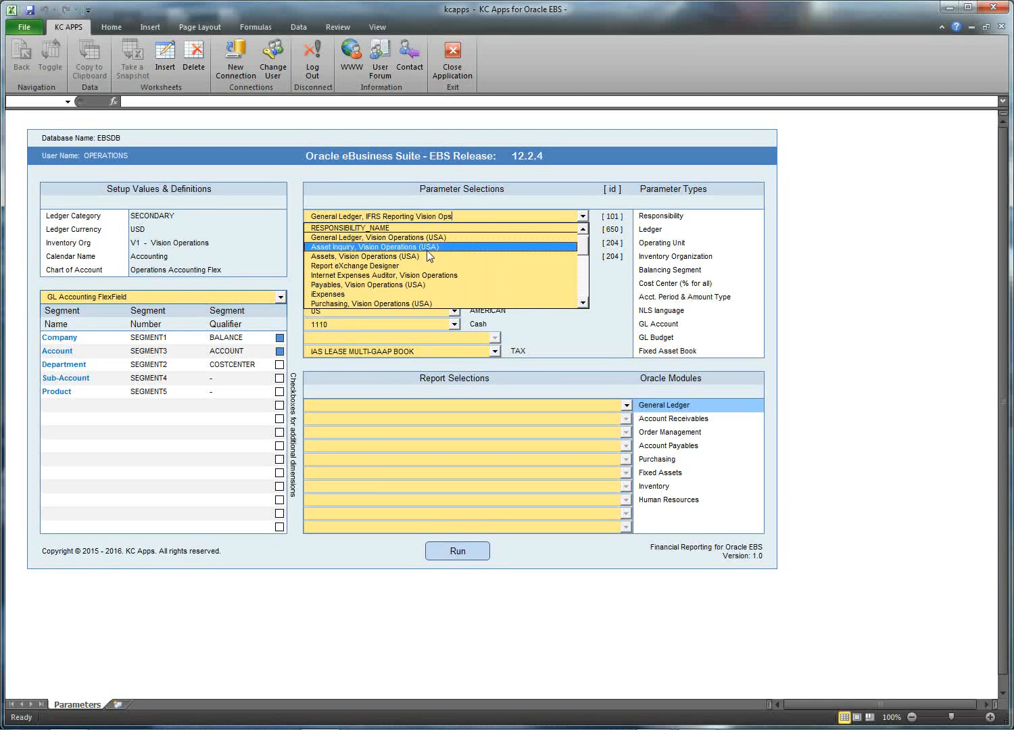
left_click(425, 248)
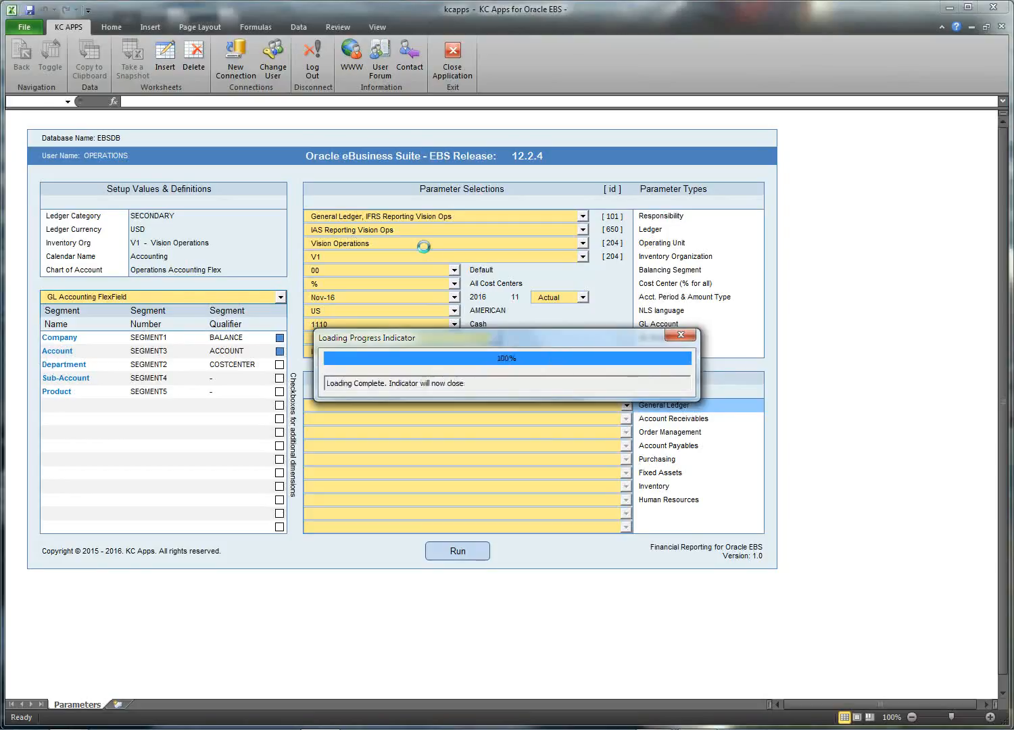
Step: Set the balancing segment to 01 Operations and keep all cost centers (%)
left_click(455, 271)
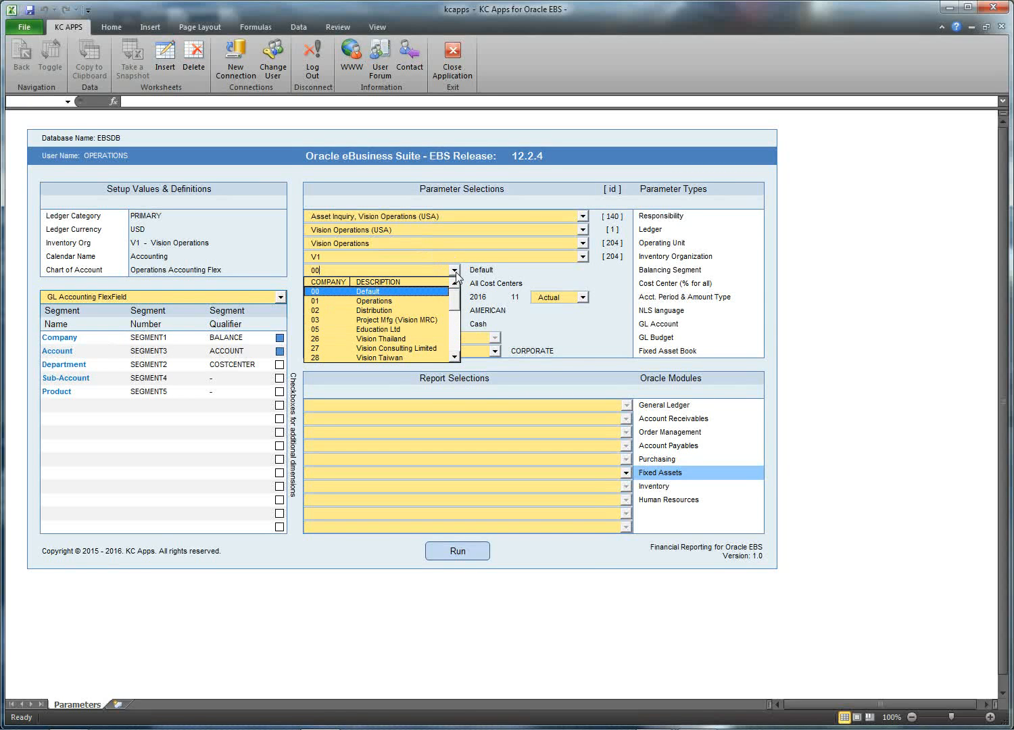
left_click(388, 303)
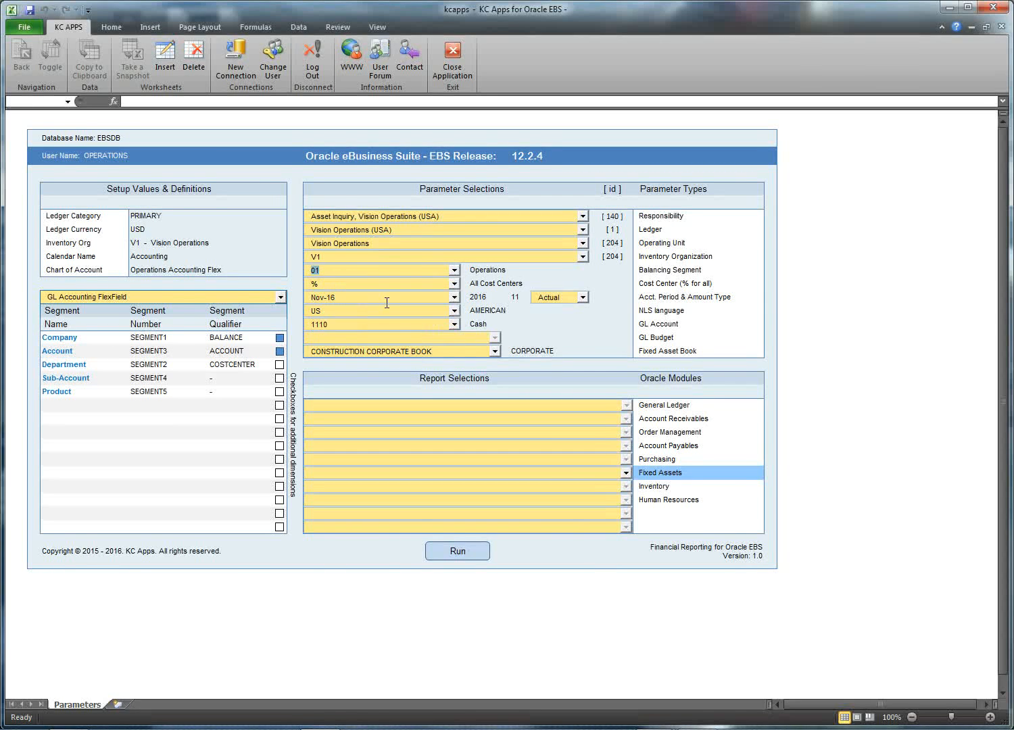
left_click(455, 284)
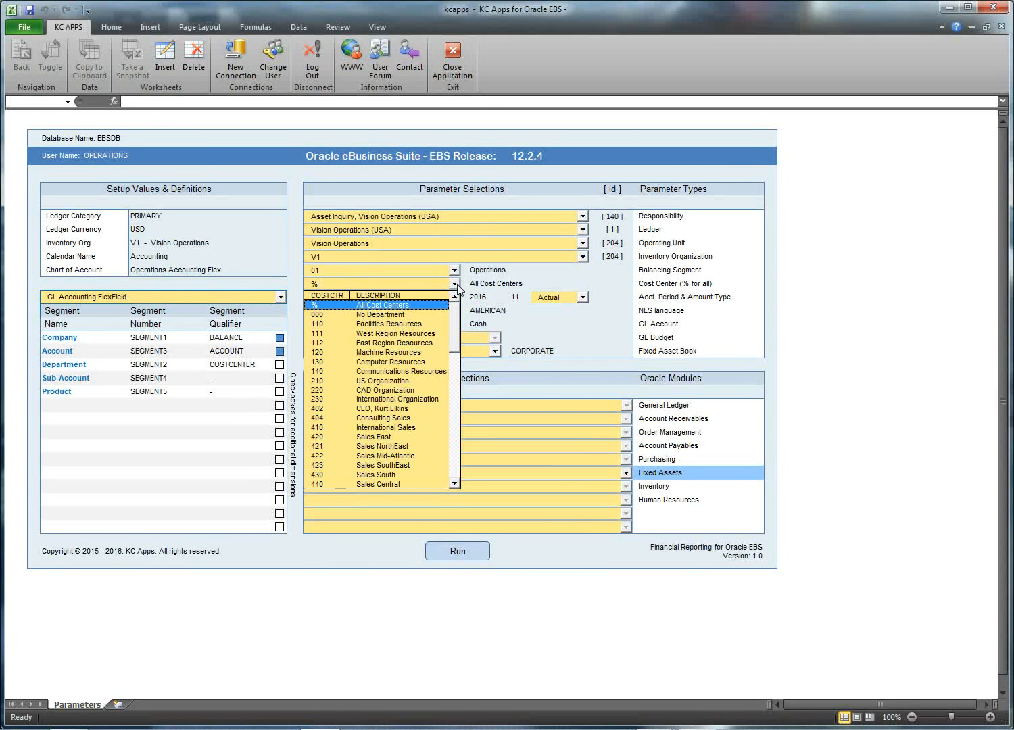
left_click(455, 285)
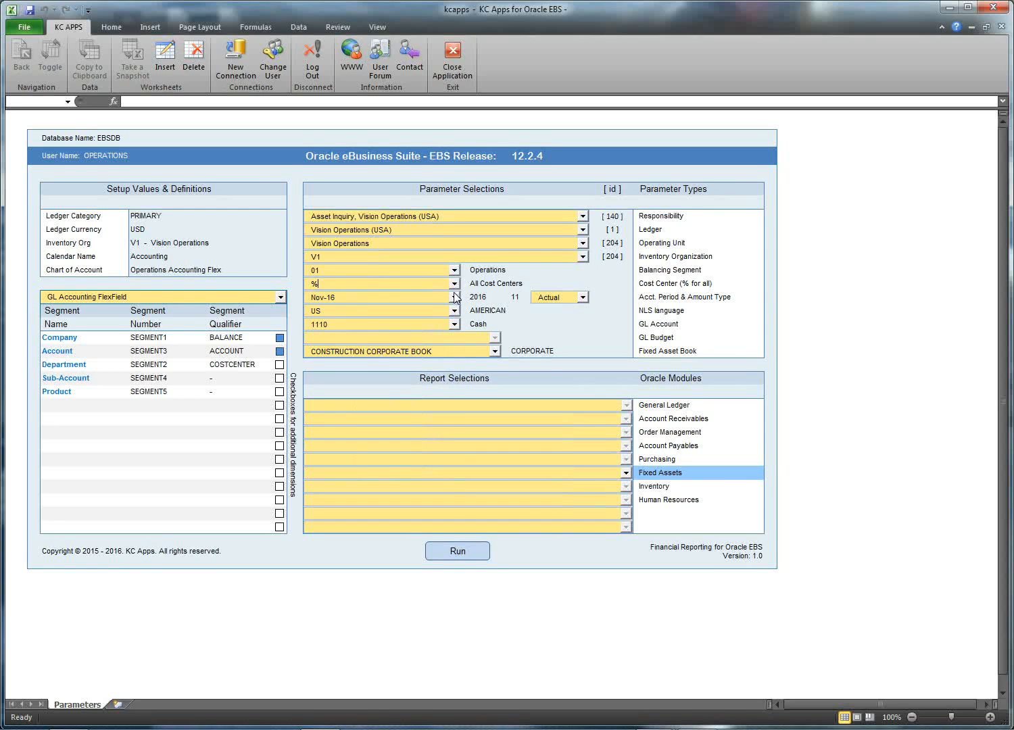
Step: Set the accounting period to Jun-10, keep US language, and view the GL account choices
left_click(455, 298)
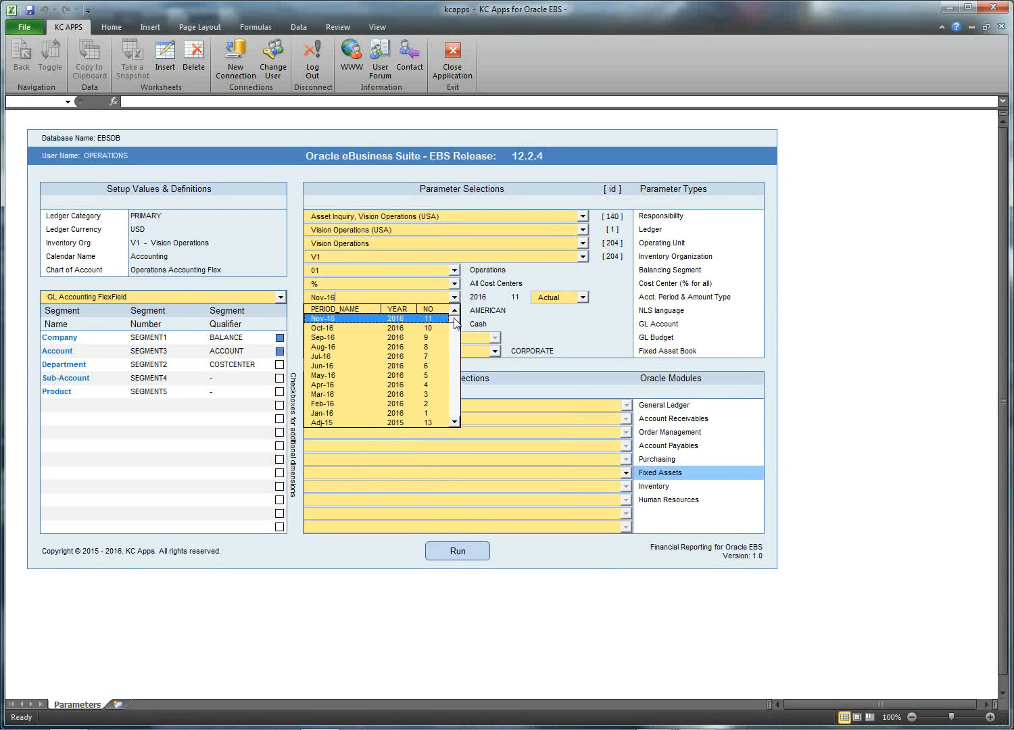
left_click_drag(456, 323, 456, 348)
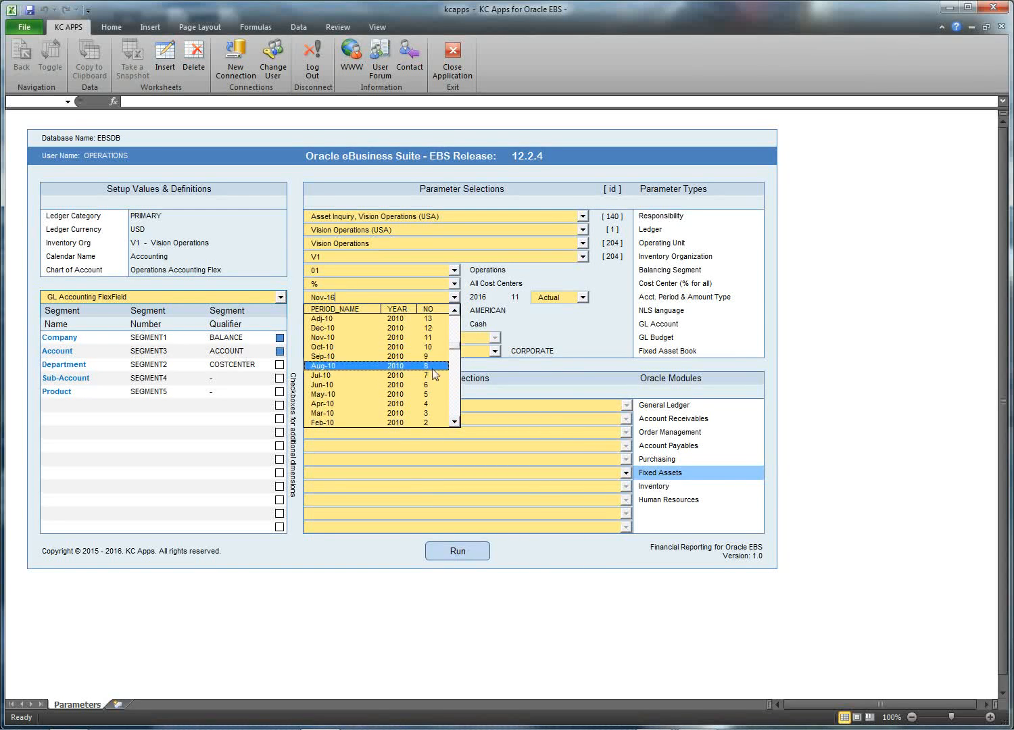
left_click(424, 383)
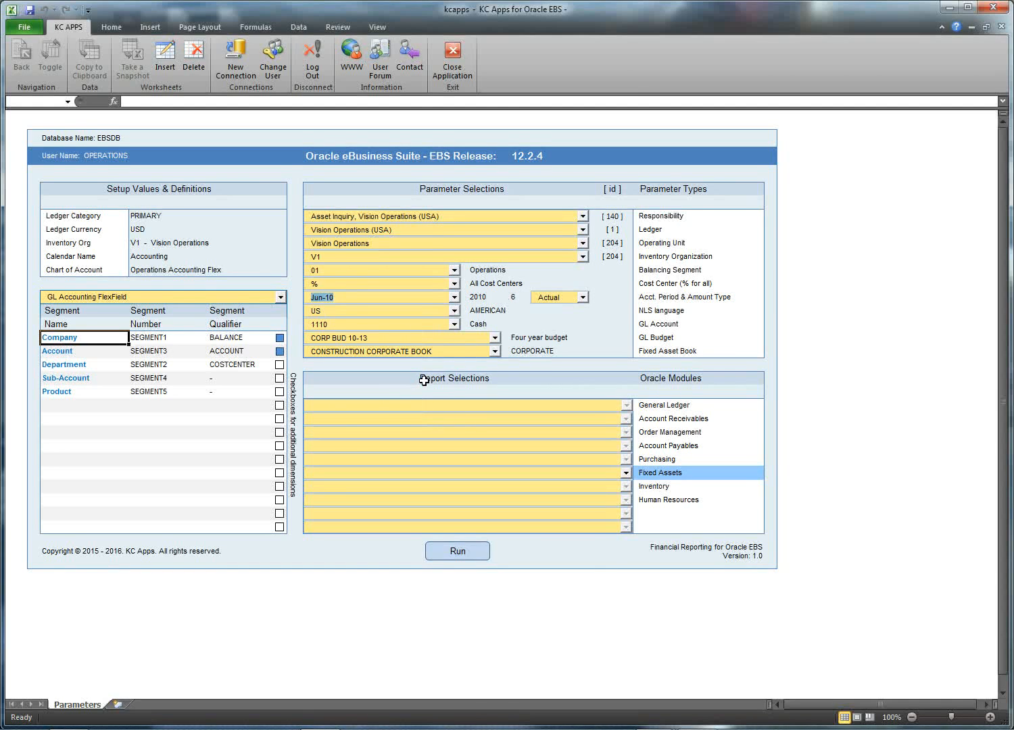
left_click(454, 312)
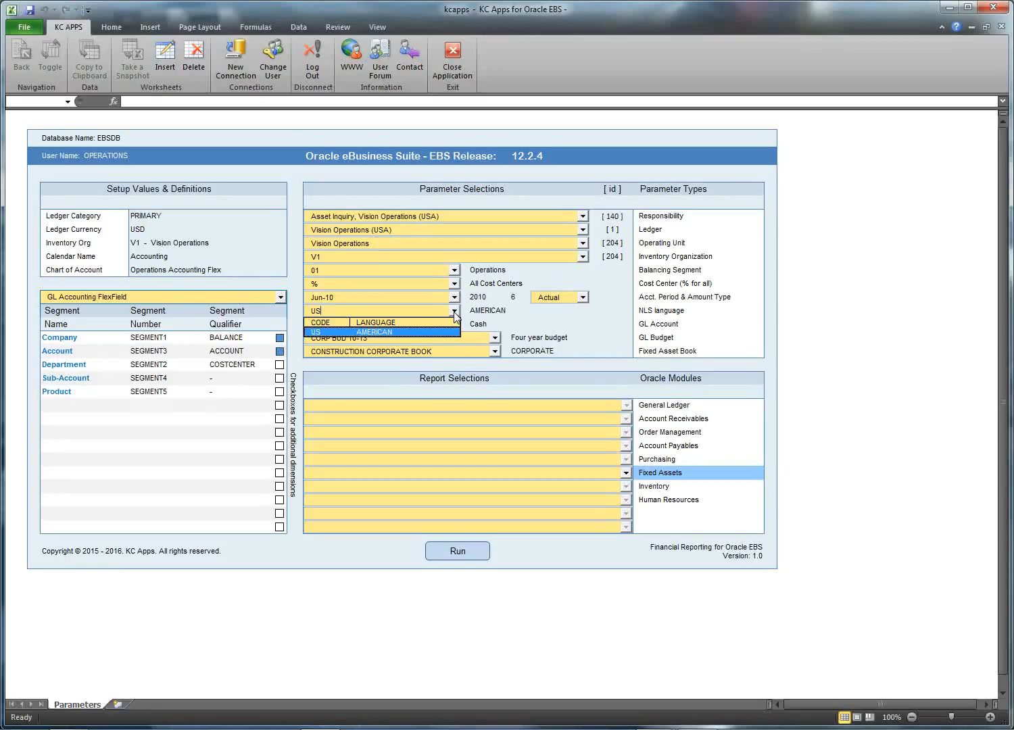
left_click(454, 312)
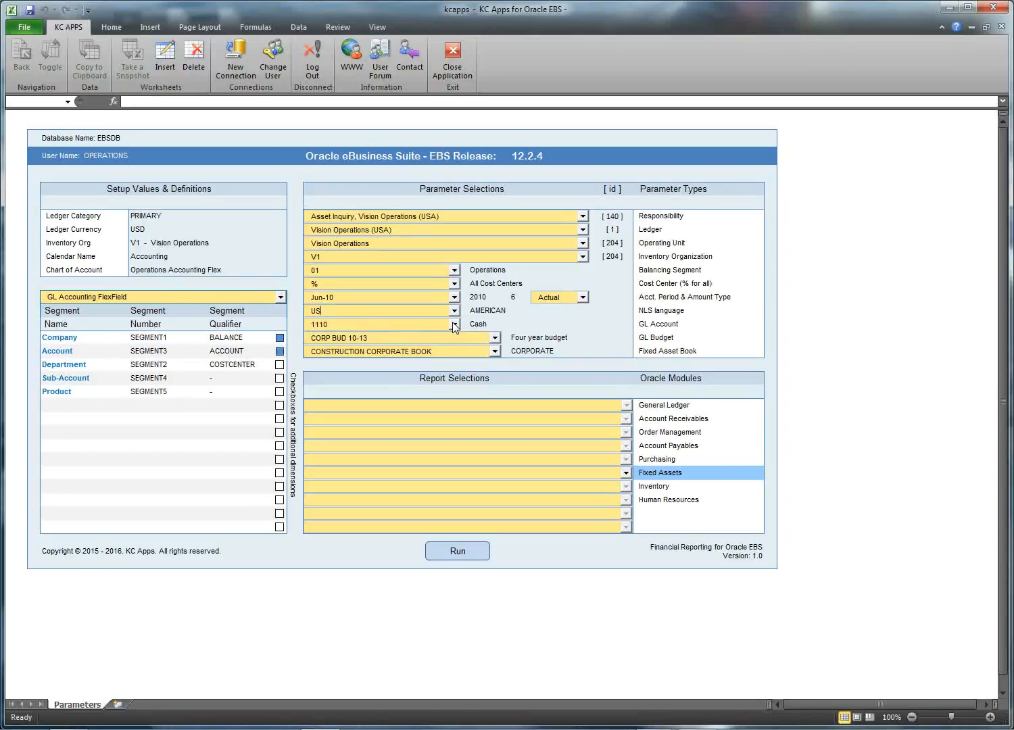
left_click(453, 325)
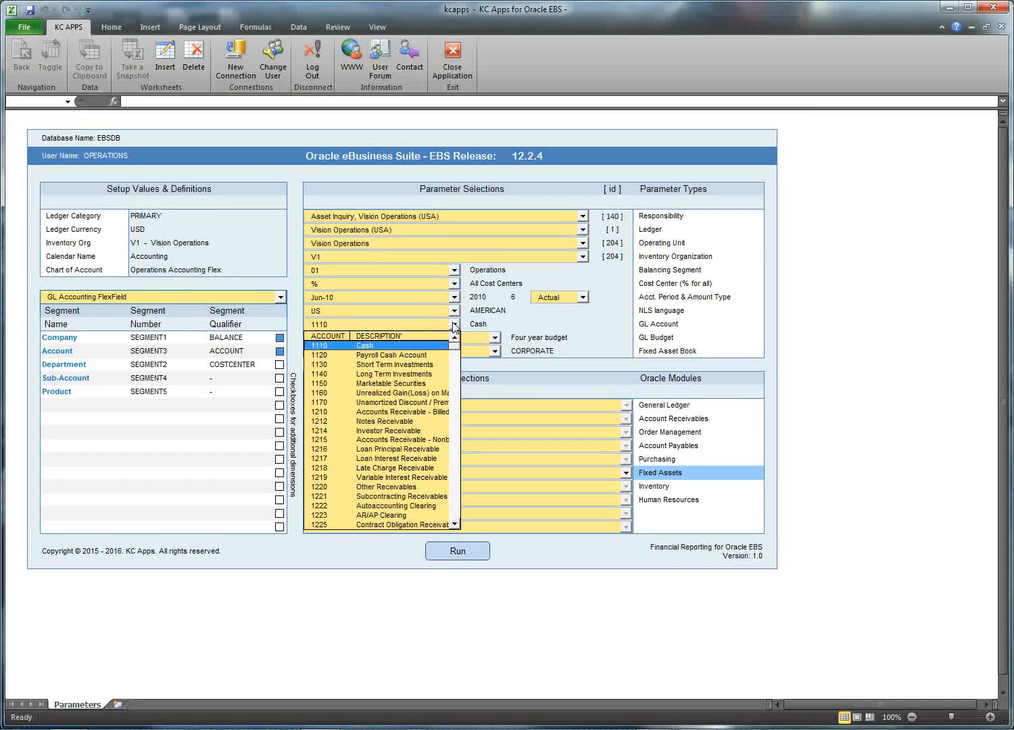
left_click(454, 327)
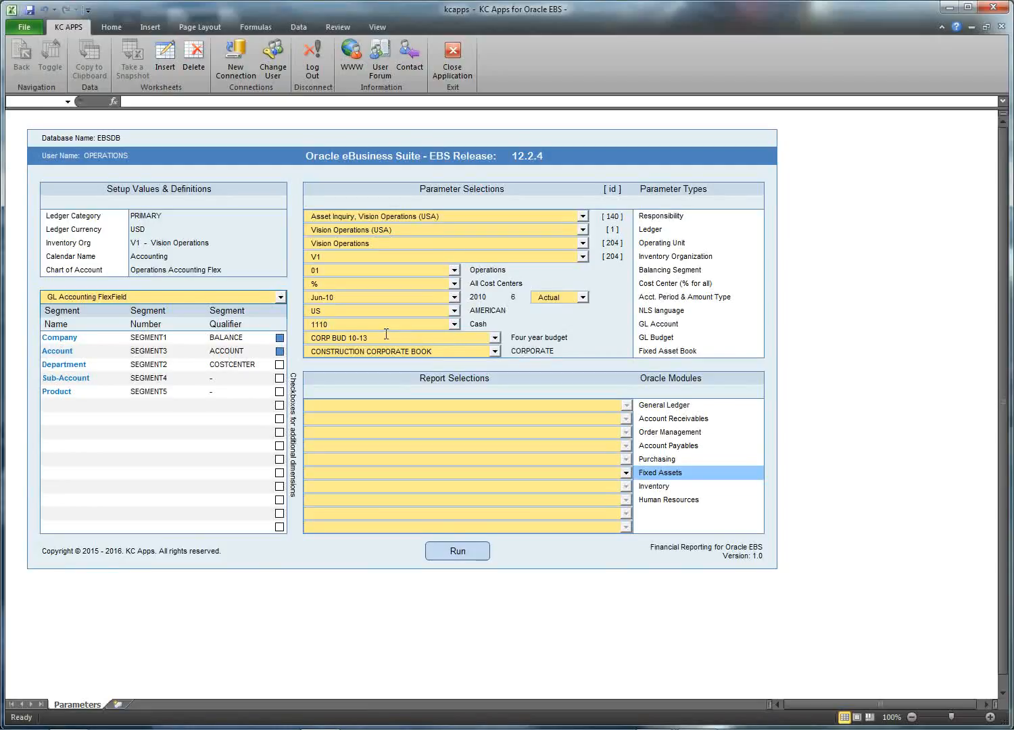
left_click(307, 338)
left_click(342, 295)
left_click(455, 297)
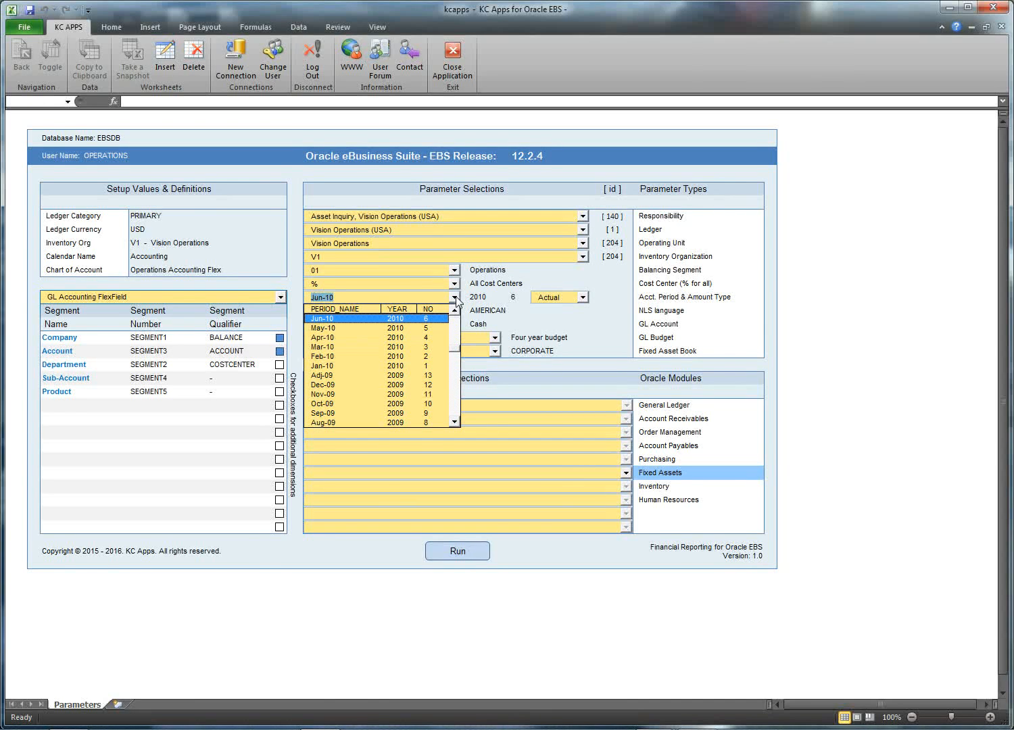
left_click(426, 404)
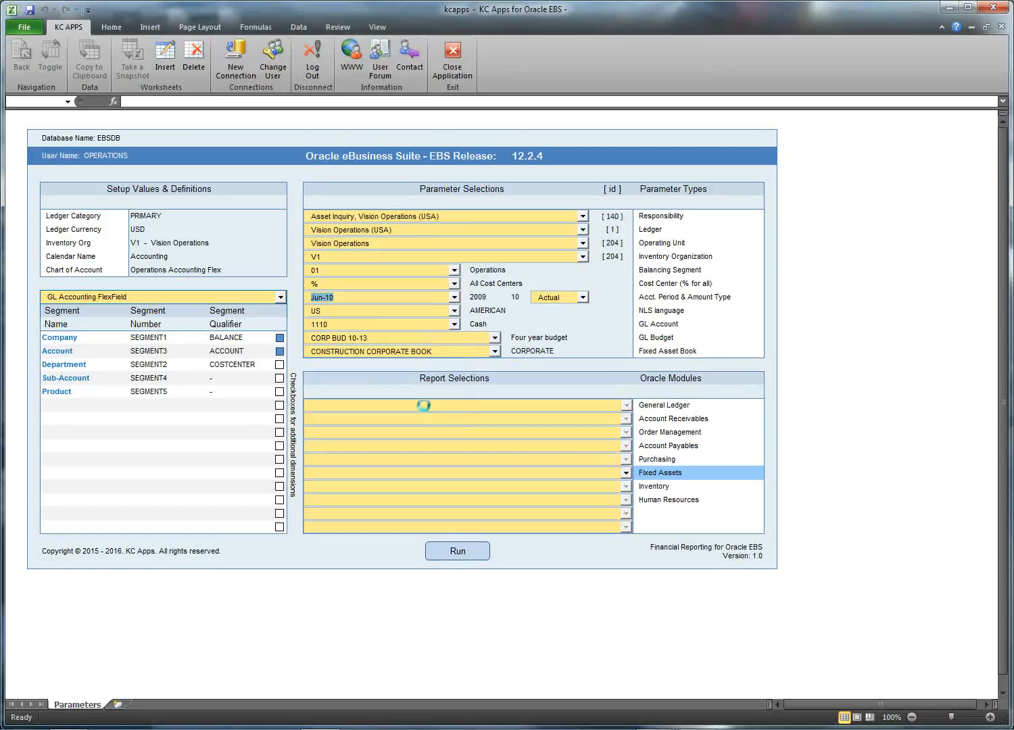
left_click(380, 338)
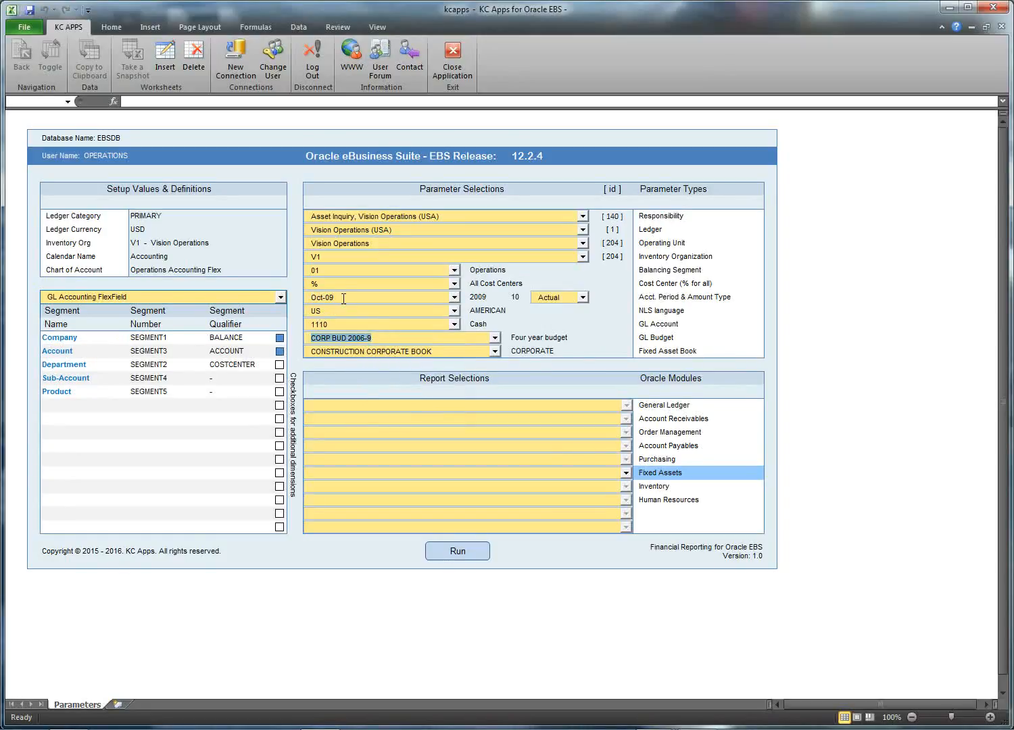
left_click(305, 299)
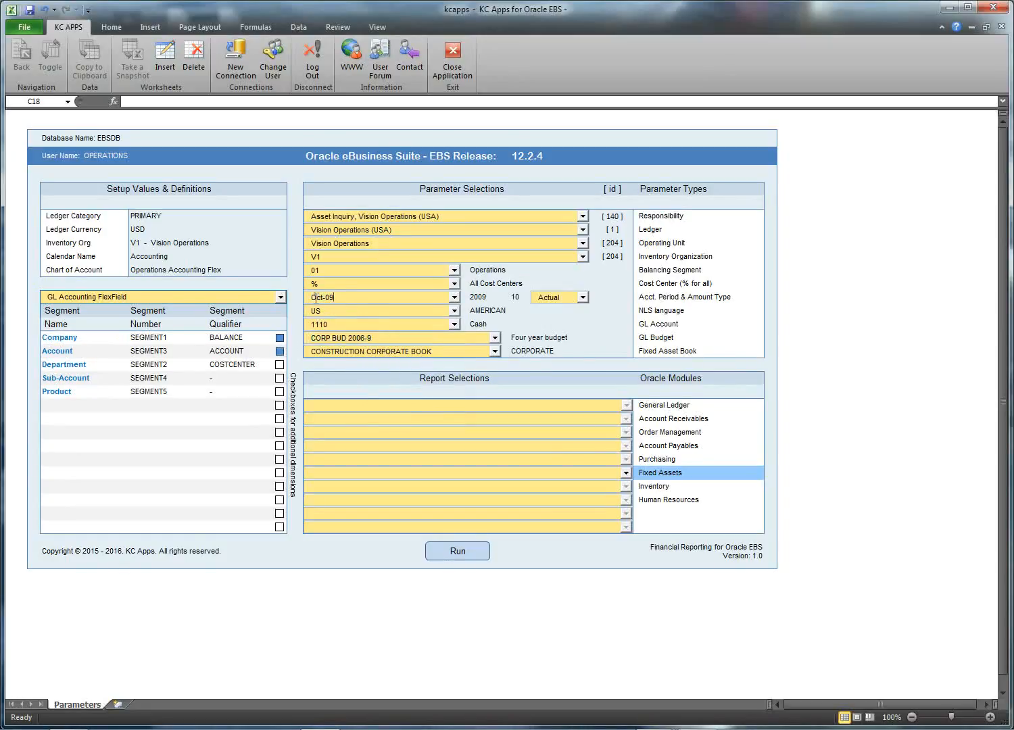
left_click(454, 298)
scroll(458, 328, "up", 4)
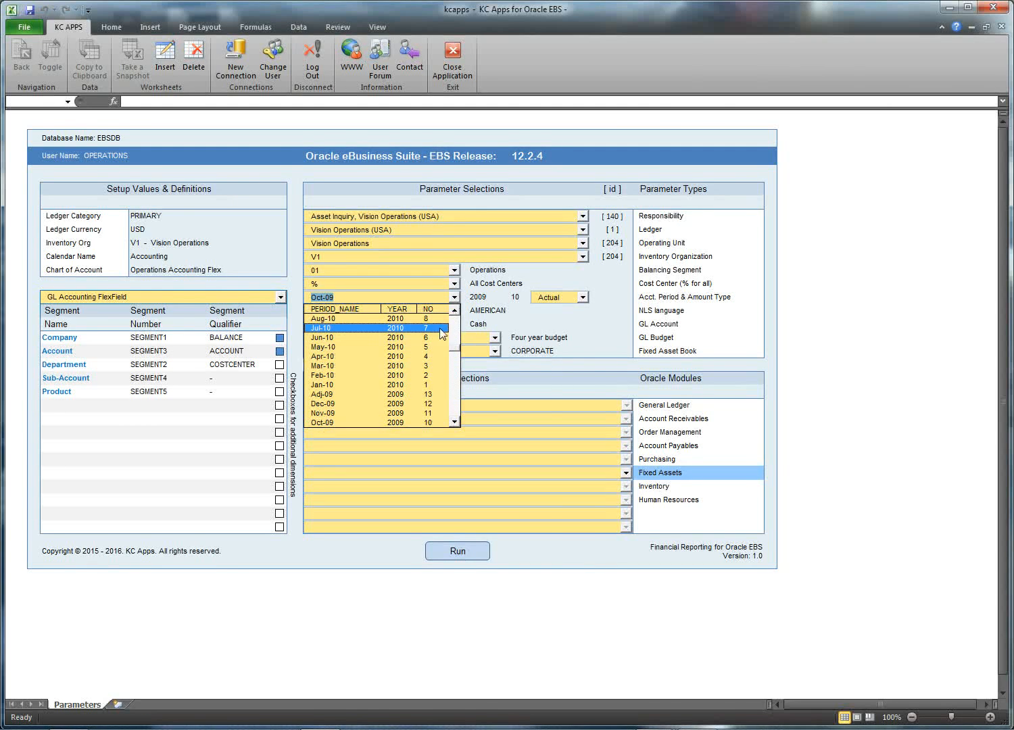
left_click(430, 338)
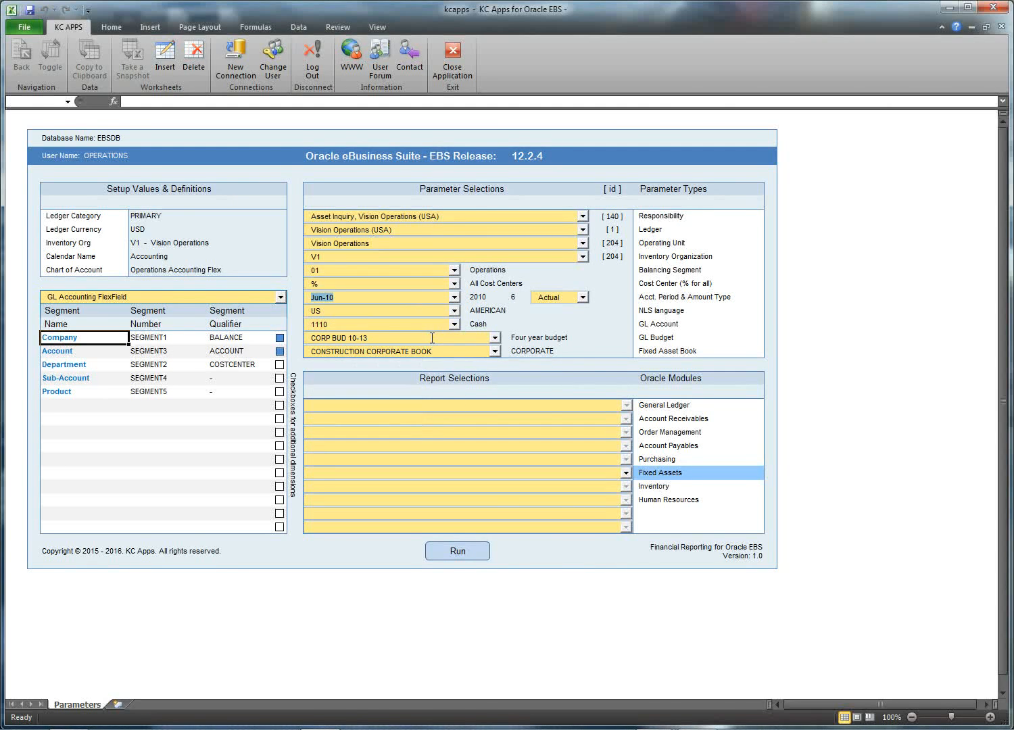
left_click(495, 351)
left_click(495, 363)
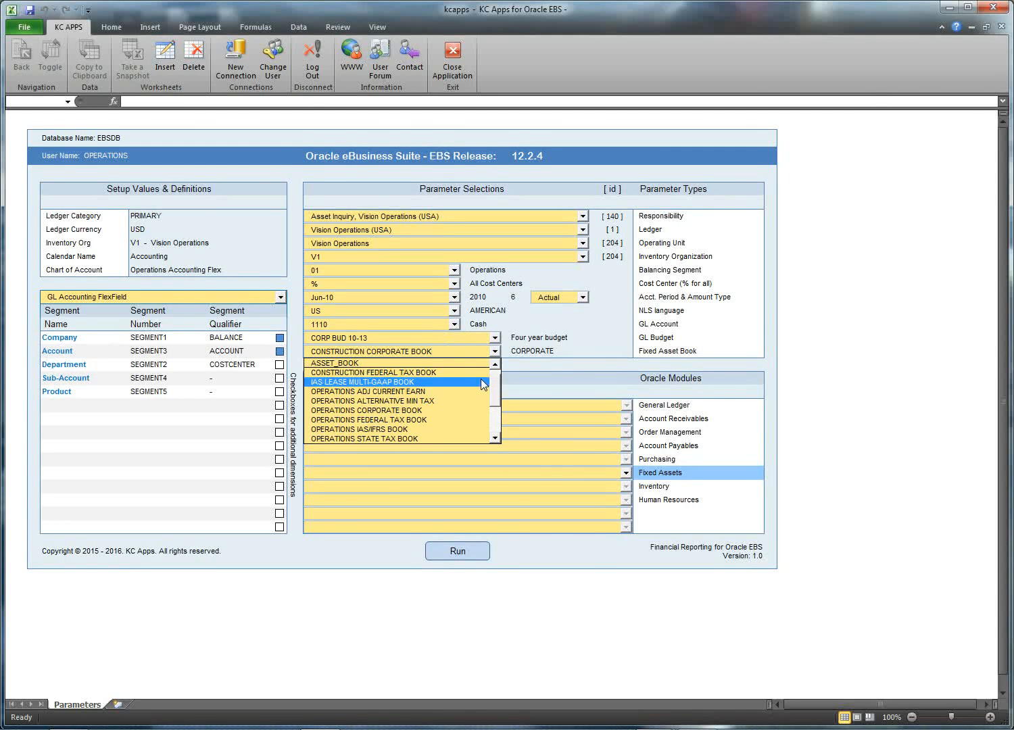
left_click(494, 364)
left_click(495, 364)
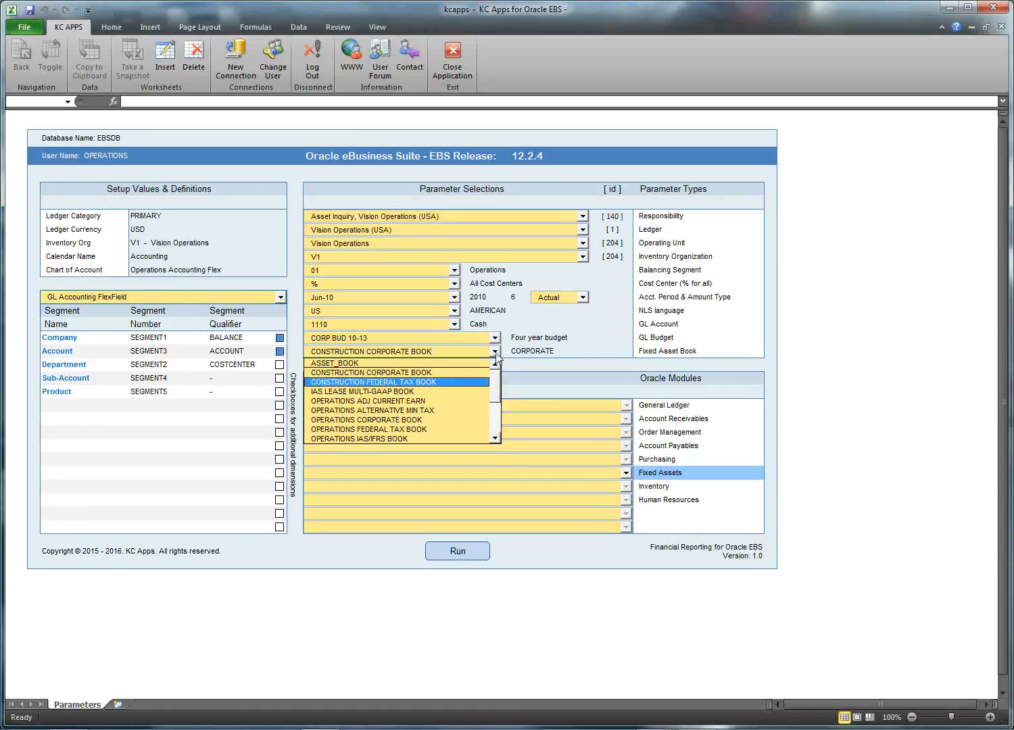
left_click(495, 352)
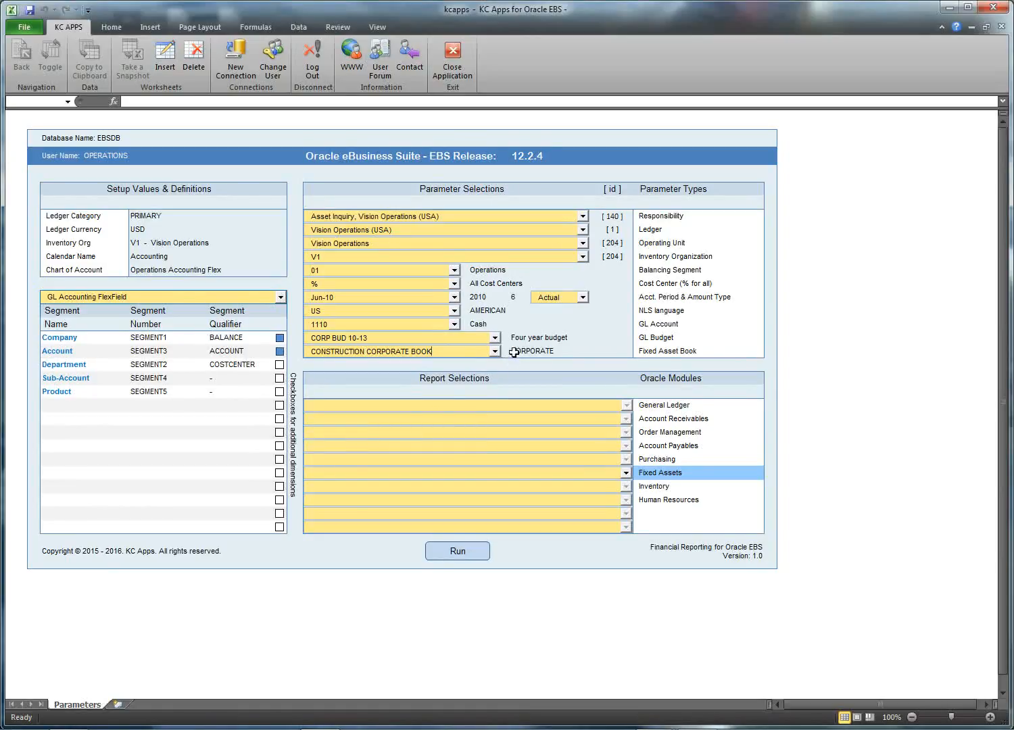
Step: Switch to the General Ledger, Vision Operations (USA) responsibility with company 01 and period Jun-10
left_click(583, 217)
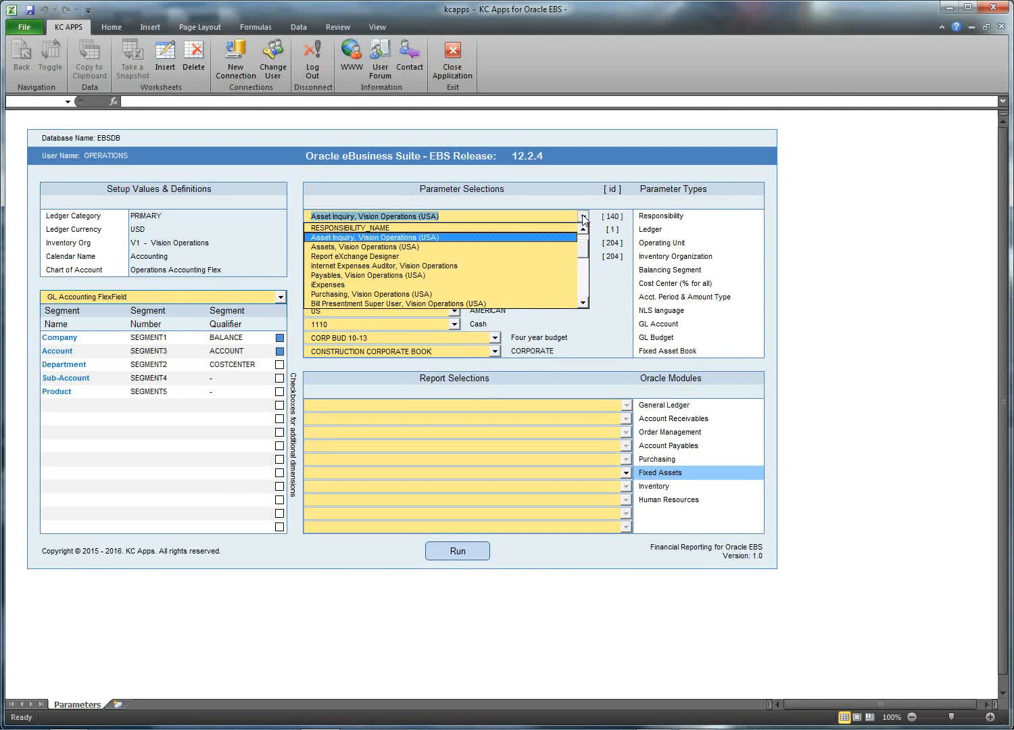
left_click_drag(584, 246, 583, 231)
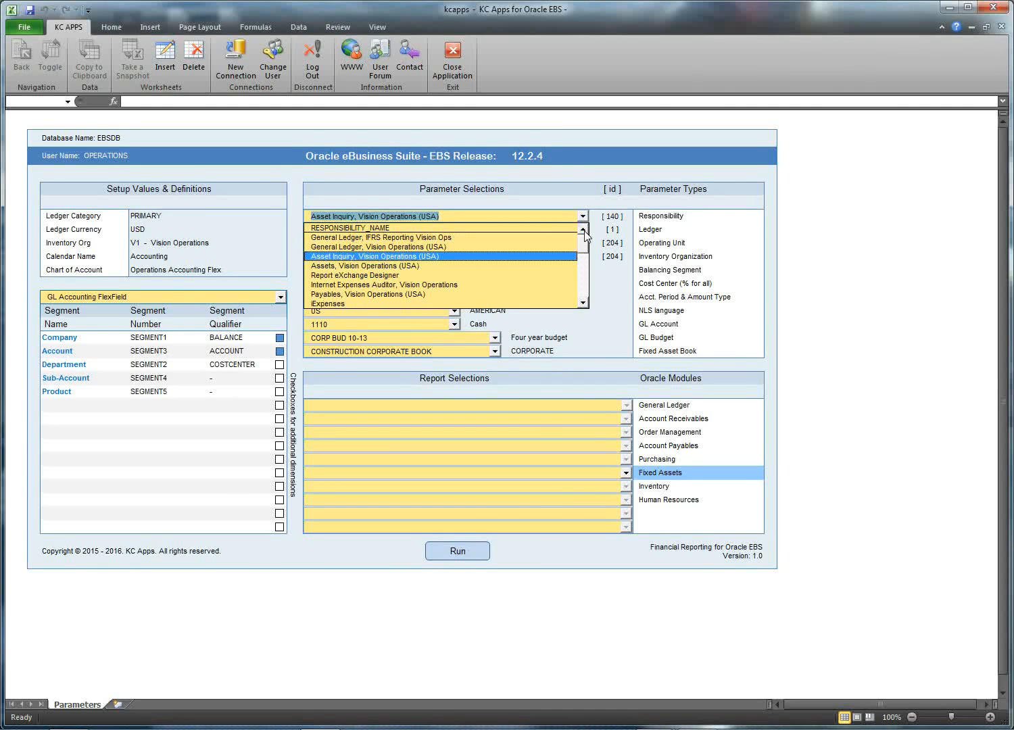
left_click(513, 247)
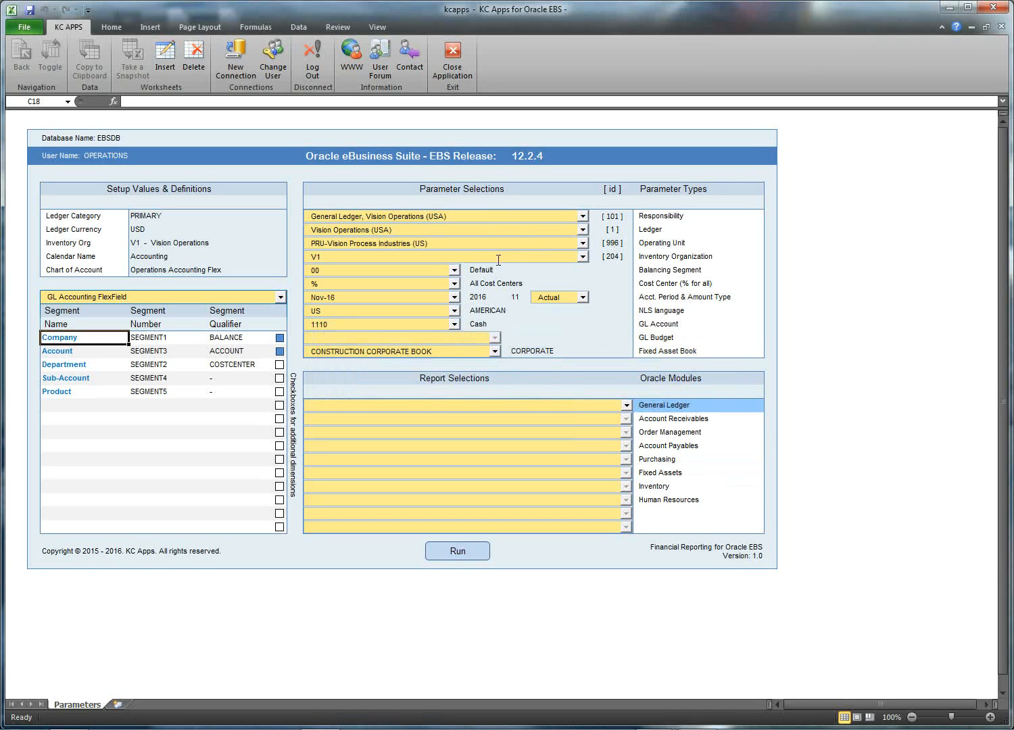
left_click(455, 272)
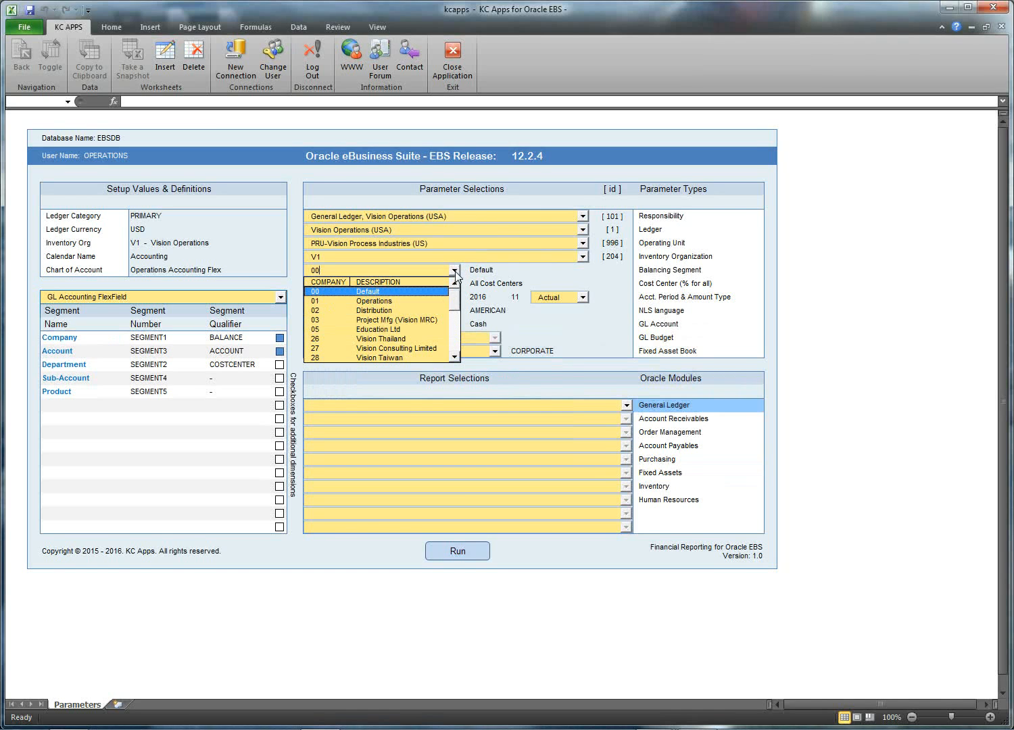
left_click(433, 299)
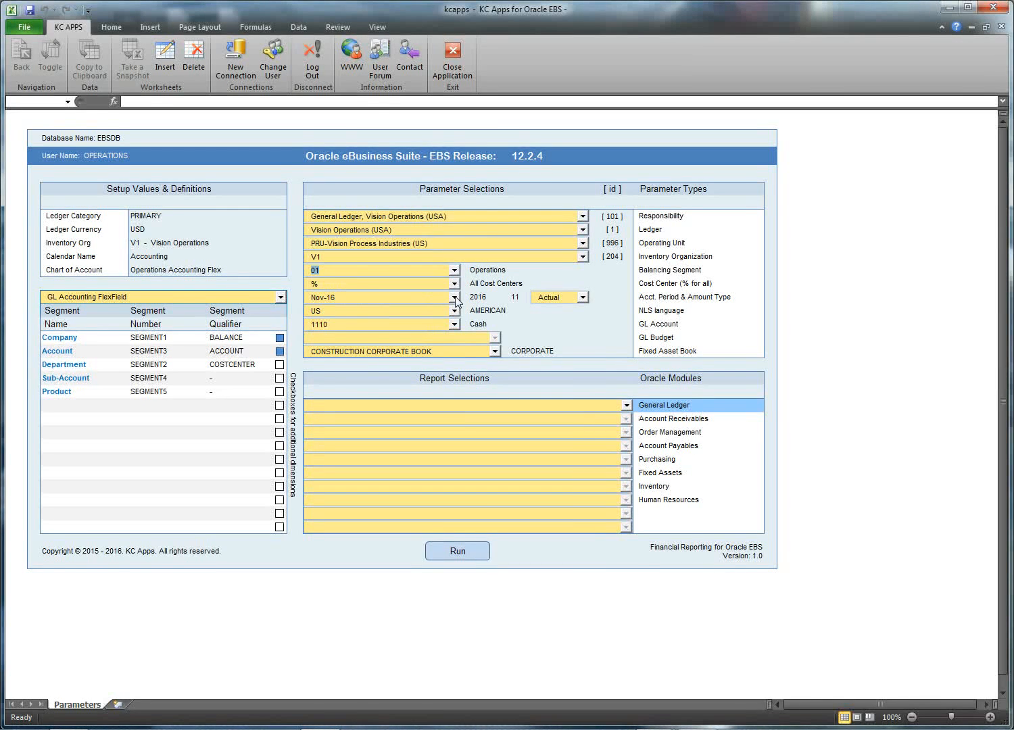
left_click(455, 298)
left_click_drag(456, 330, 456, 345)
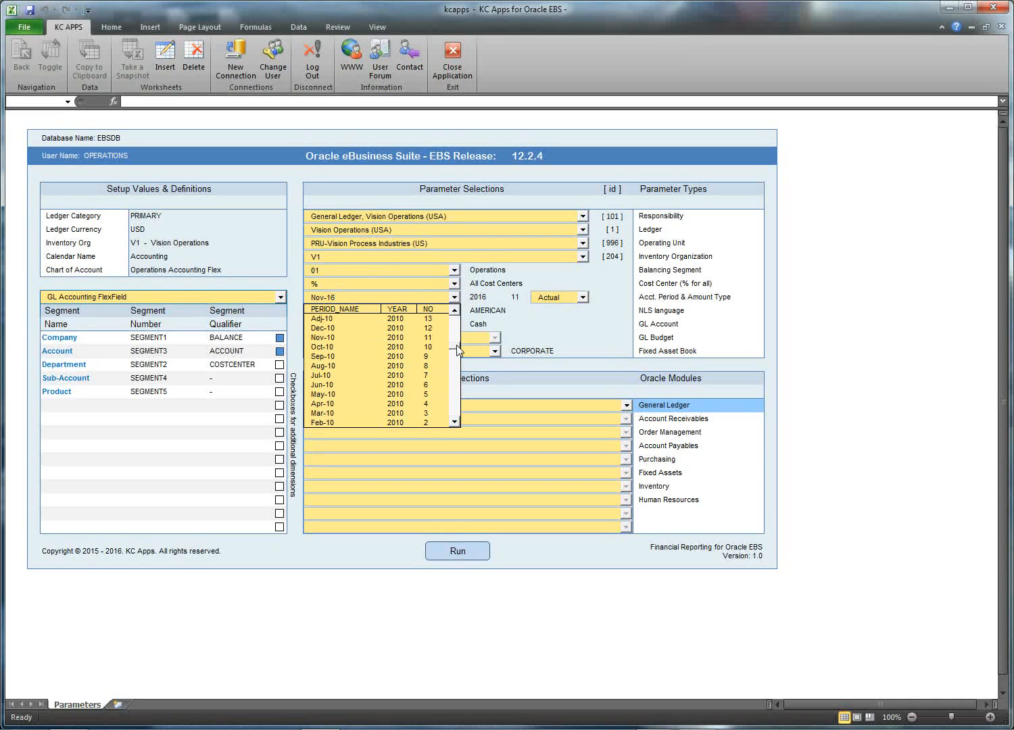
left_click(438, 385)
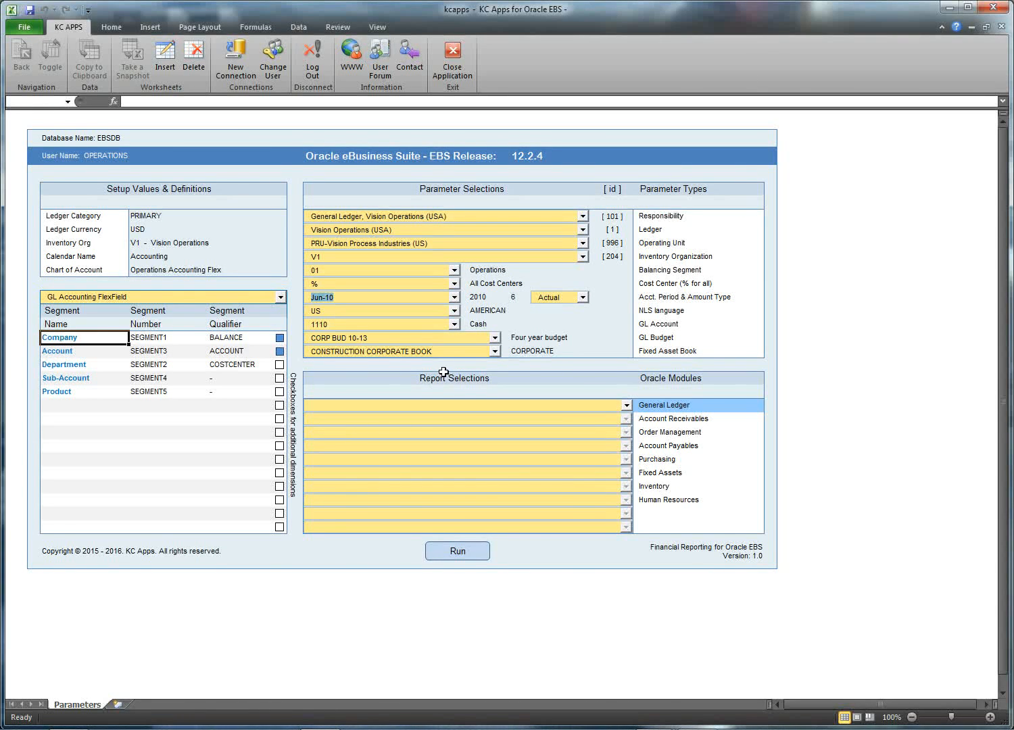
Step: Run the 'P&L and Balance Sheet - Estimated Fiscal Result with Budget Comparison' report for Jun-10
left_click(625, 404)
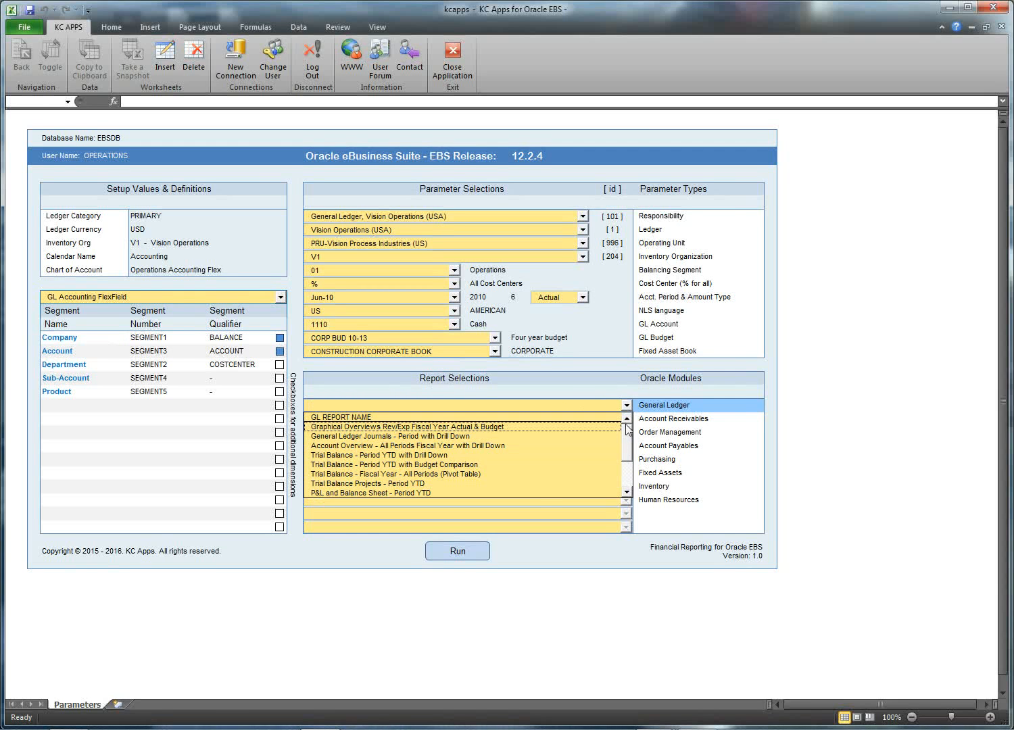
left_click_drag(627, 427, 629, 437)
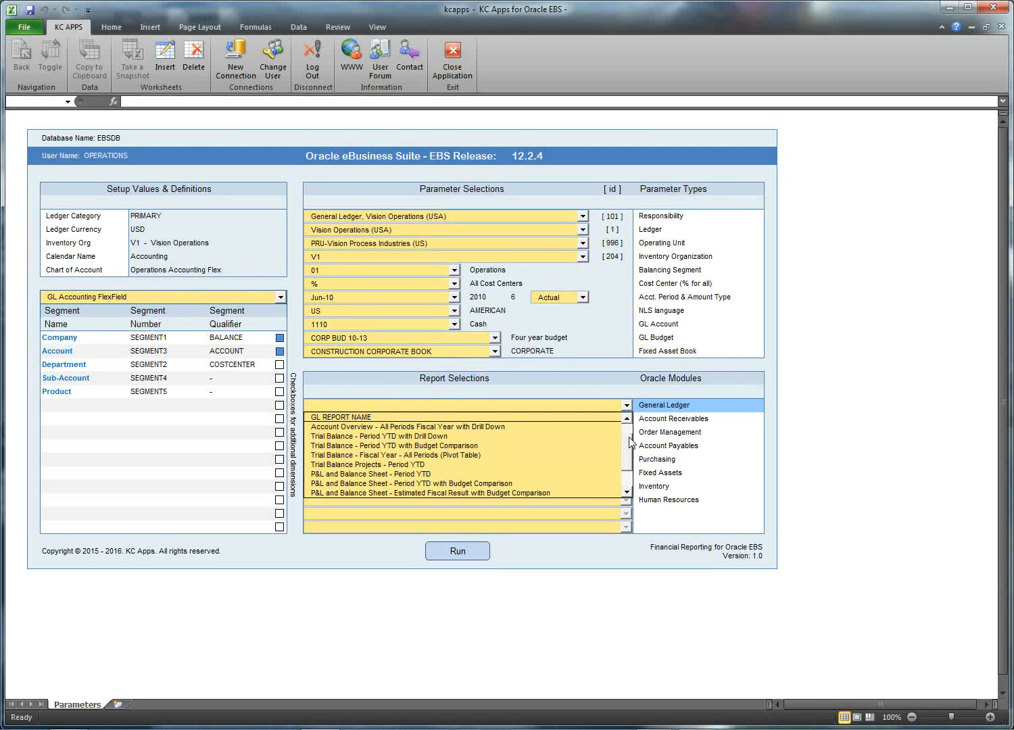
left_click(540, 492)
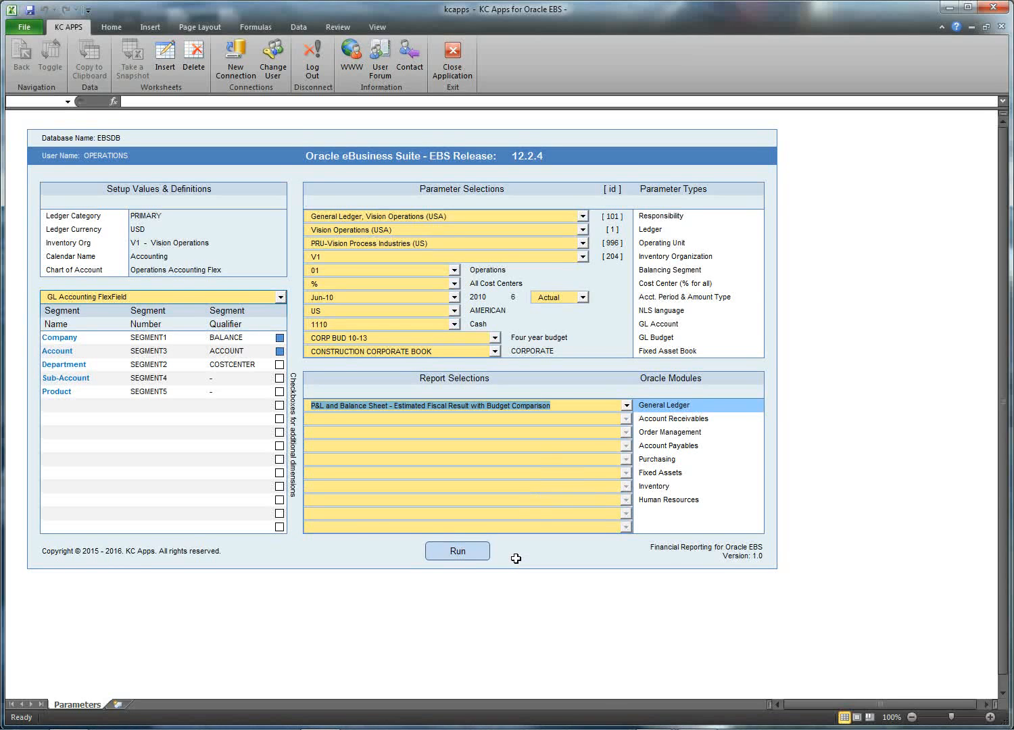
left_click(457, 552)
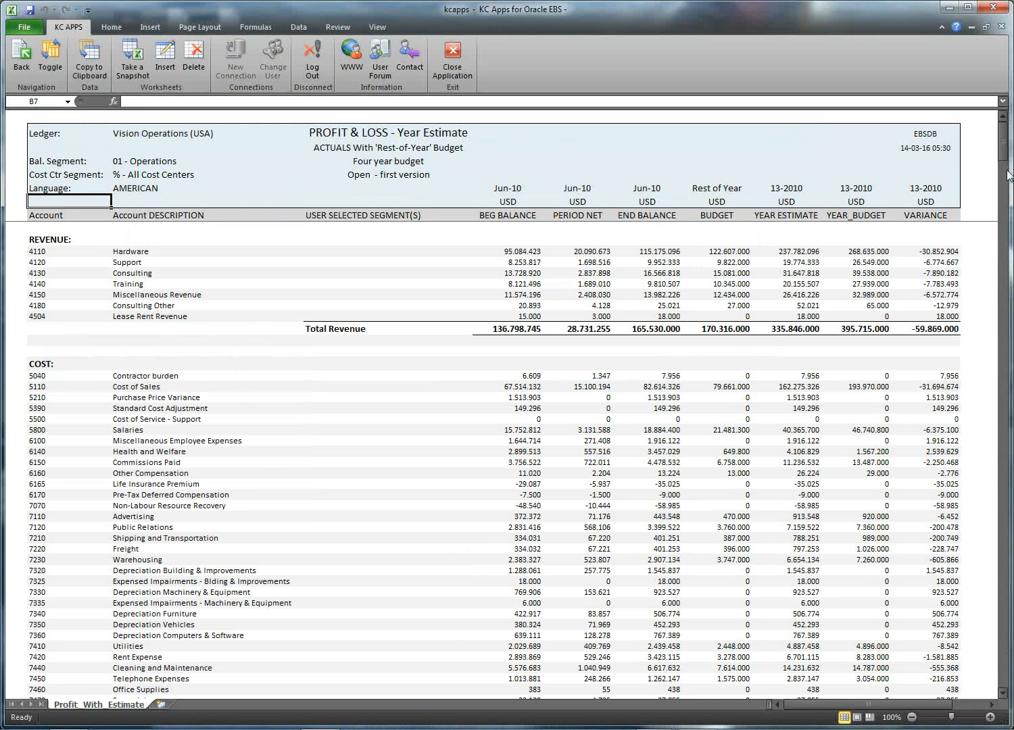
Step: Toggle to the Balance_With_Estimate sheet, scroll through it, toggle back to P&L, then return to Parameters
mouse_move(1006, 141)
left_mouse_down()
mouse_move(1006, 162)
mouse_move(1006, 139)
left_mouse_up()
left_click(54, 66)
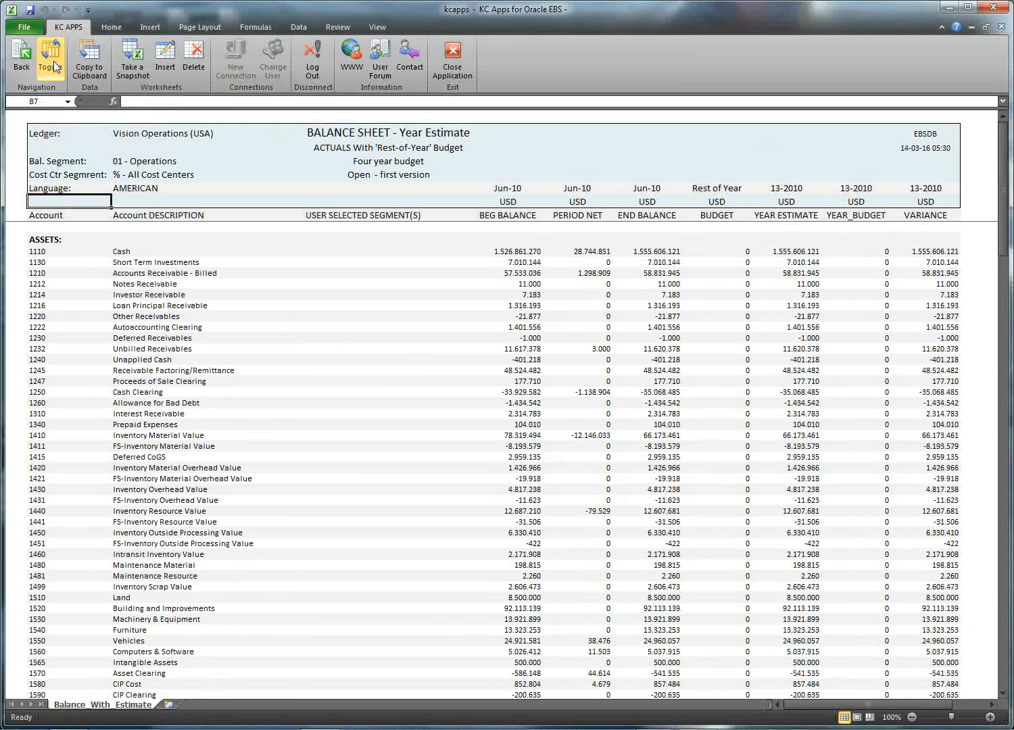
left_click(328, 131)
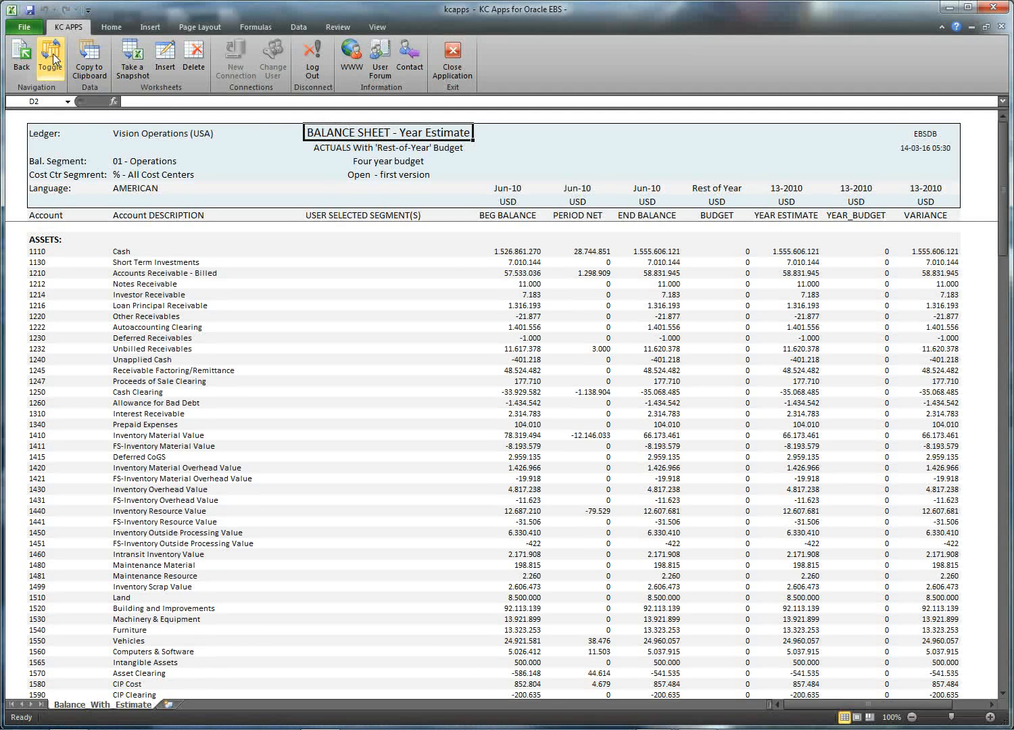
left_click_drag(1003, 189, 1005, 202)
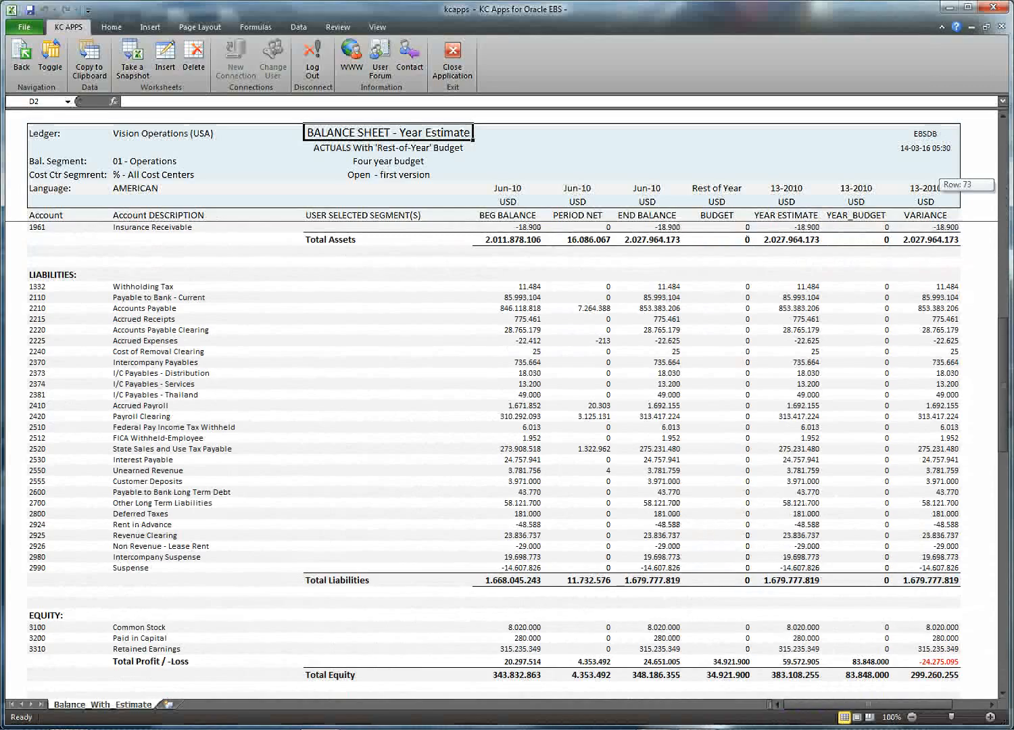
left_click_drag(1006, 202, 1005, 186)
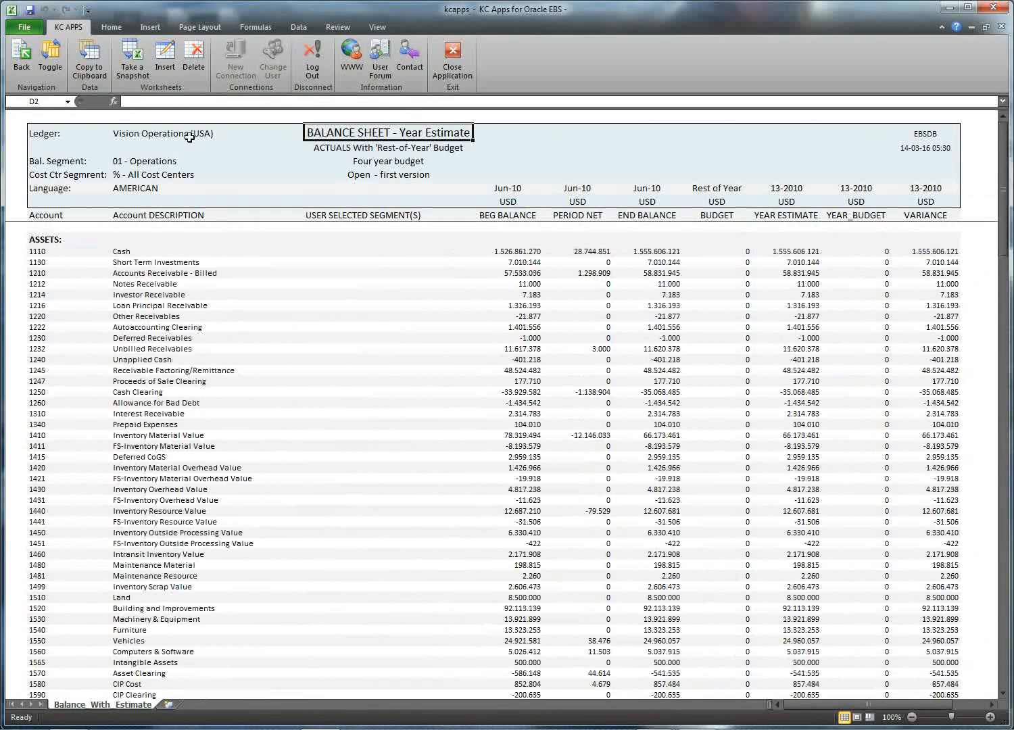
left_click(58, 64)
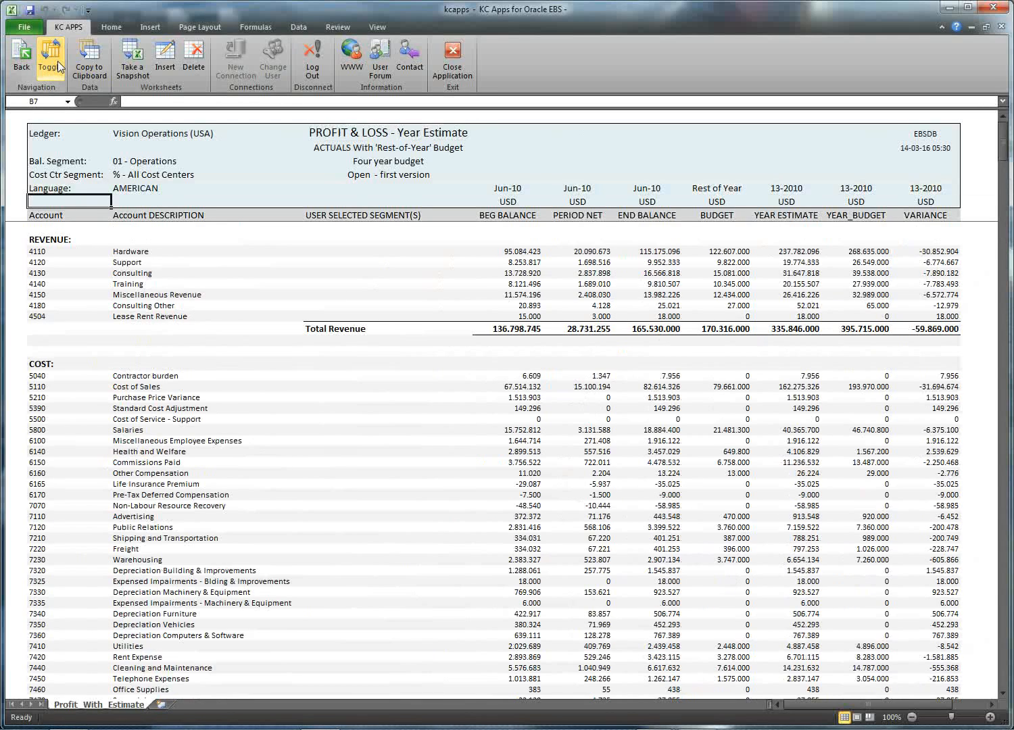
left_click(58, 64)
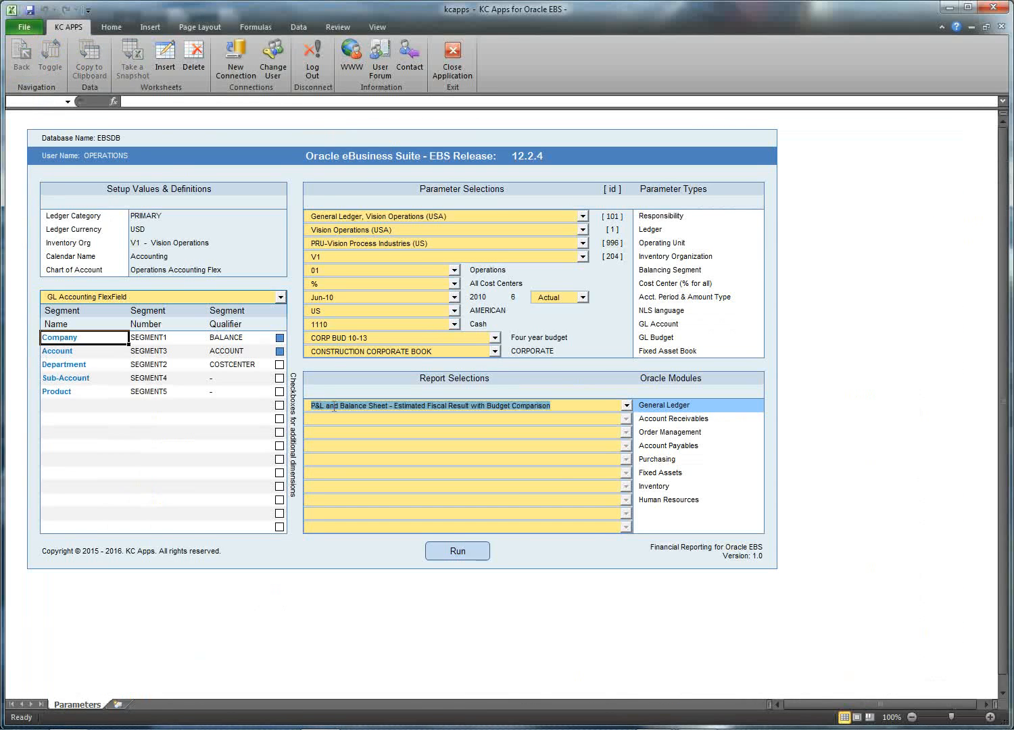
Step: Tick Department under the additional dimensions checkboxes and rerun the estimate report
left_click_drag(288, 339, 292, 461)
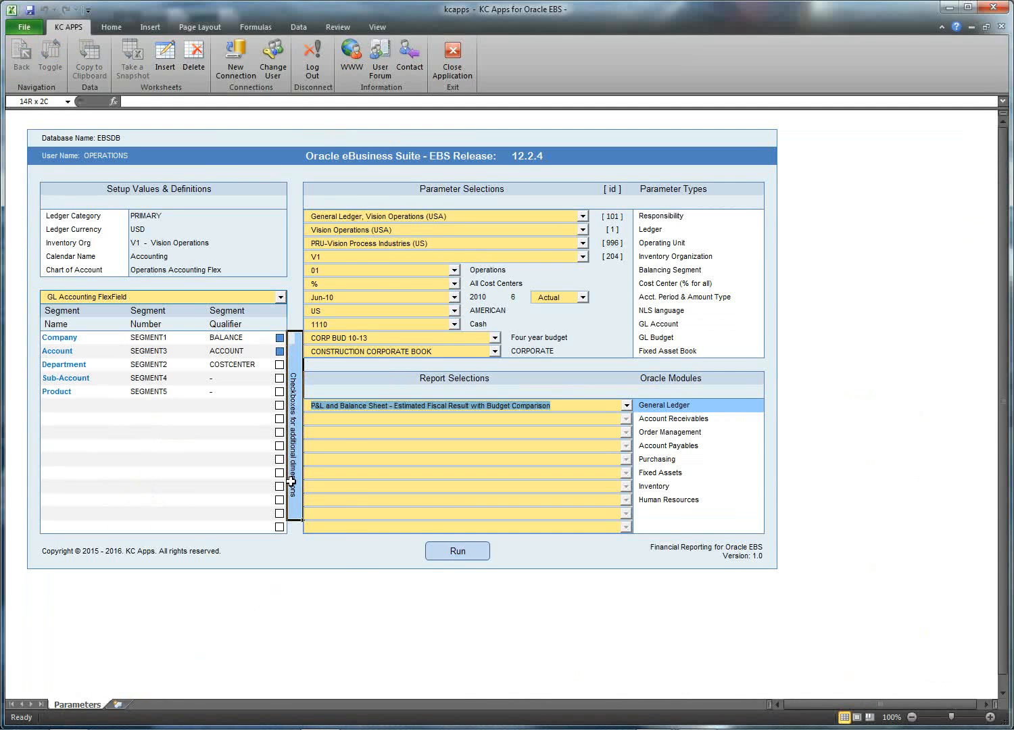
left_click(294, 337)
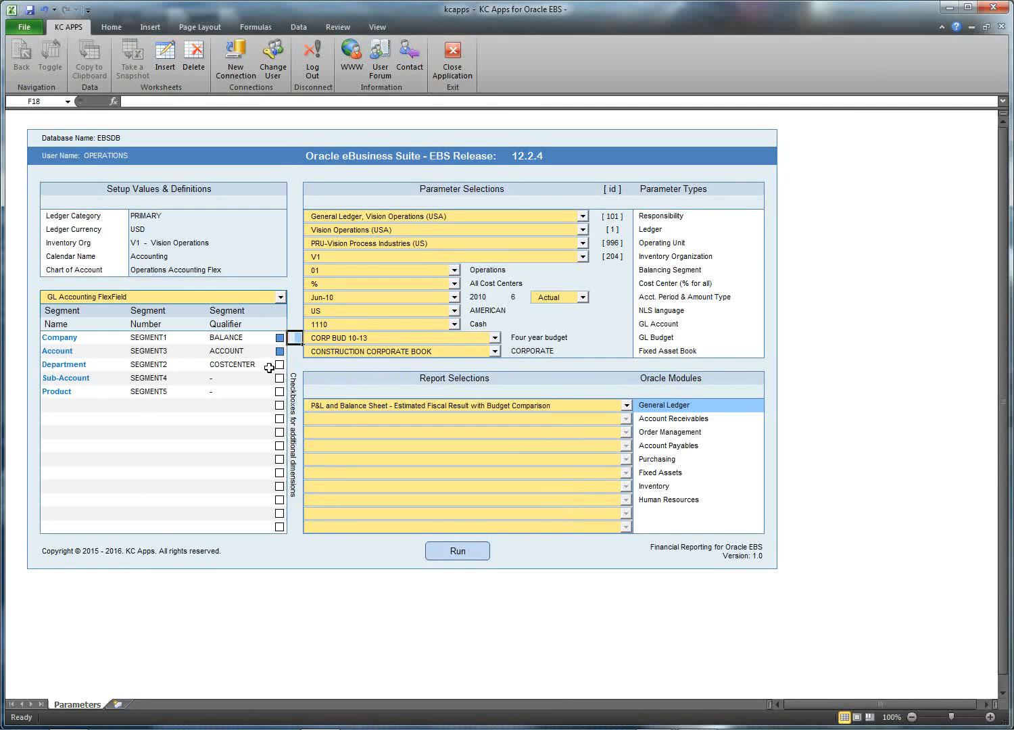
left_click(279, 365)
left_click(475, 552)
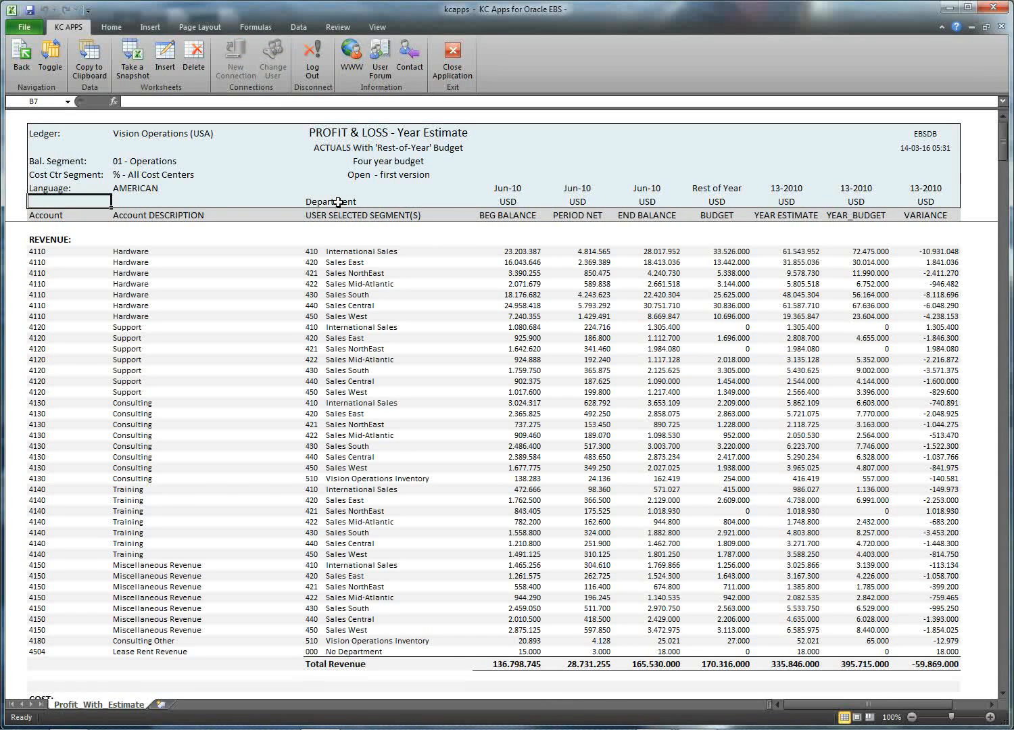
Step: Review the Department column, scrolling through revenue accounts 4110 to 4504 per department
left_click_drag(338, 202, 372, 650)
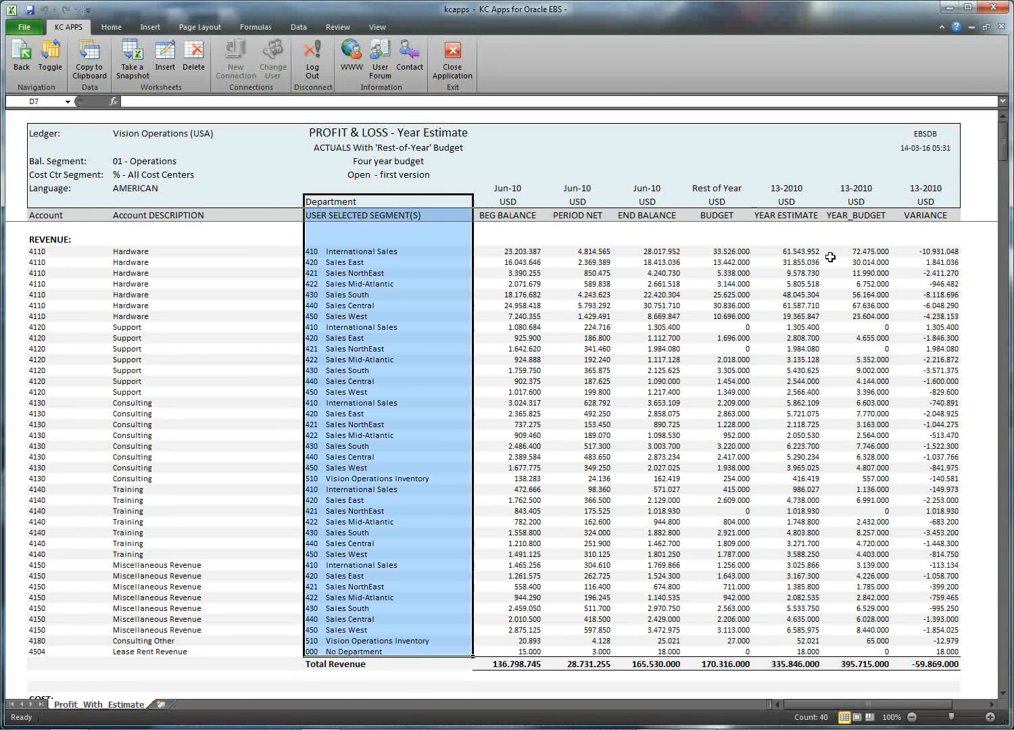
left_click_drag(1004, 136, 1003, 628)
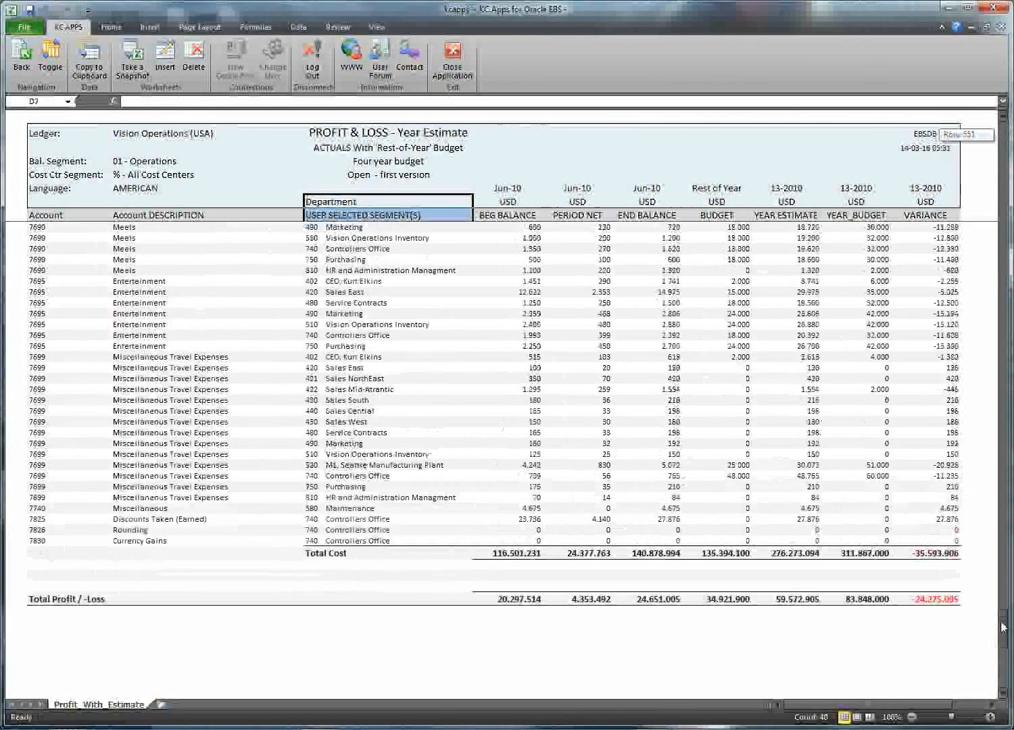
left_click_drag(1004, 622, 1004, 119)
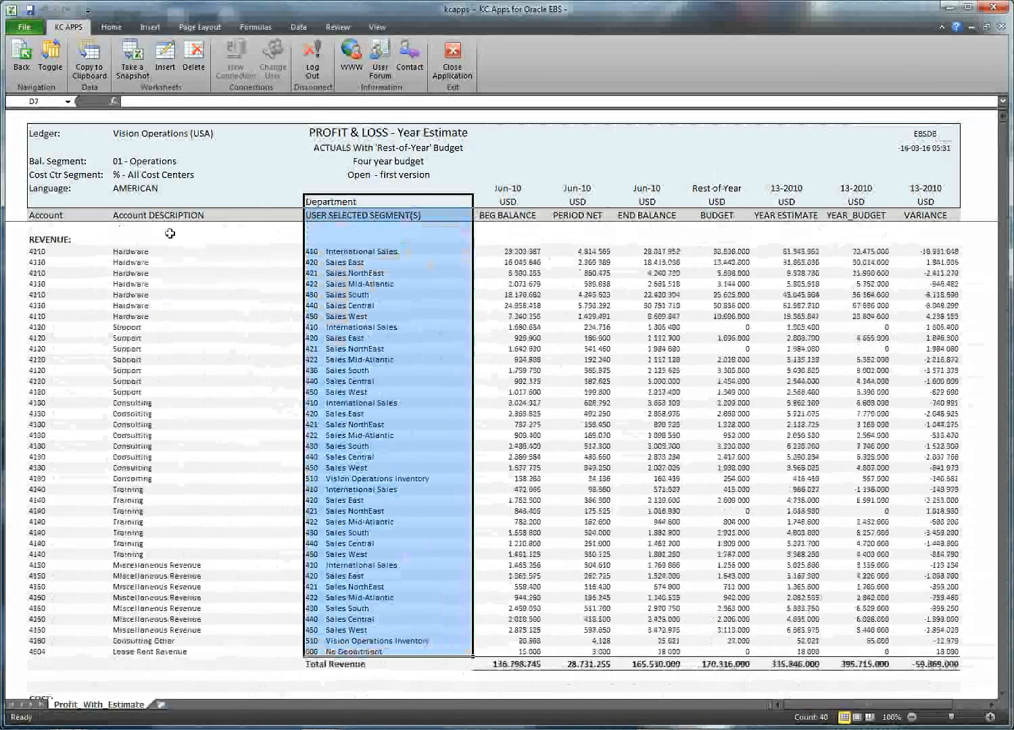
left_click(44, 252)
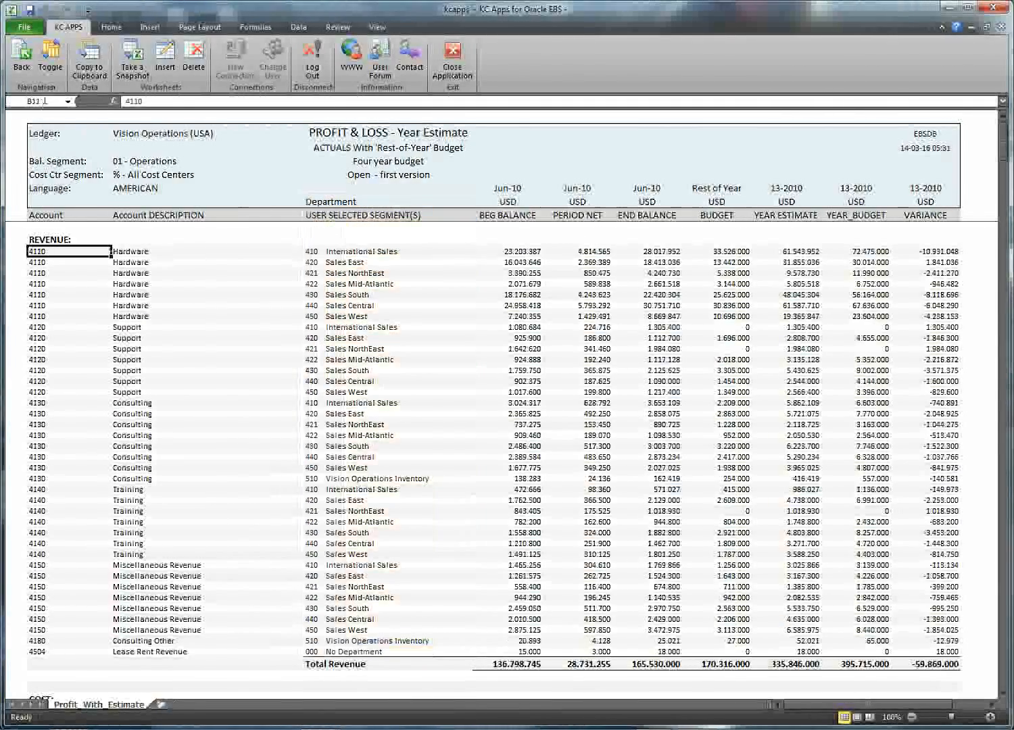
Step: View the department-split Balance Sheet estimate, return to the P&L, then go back to Parameters
left_click(50, 61)
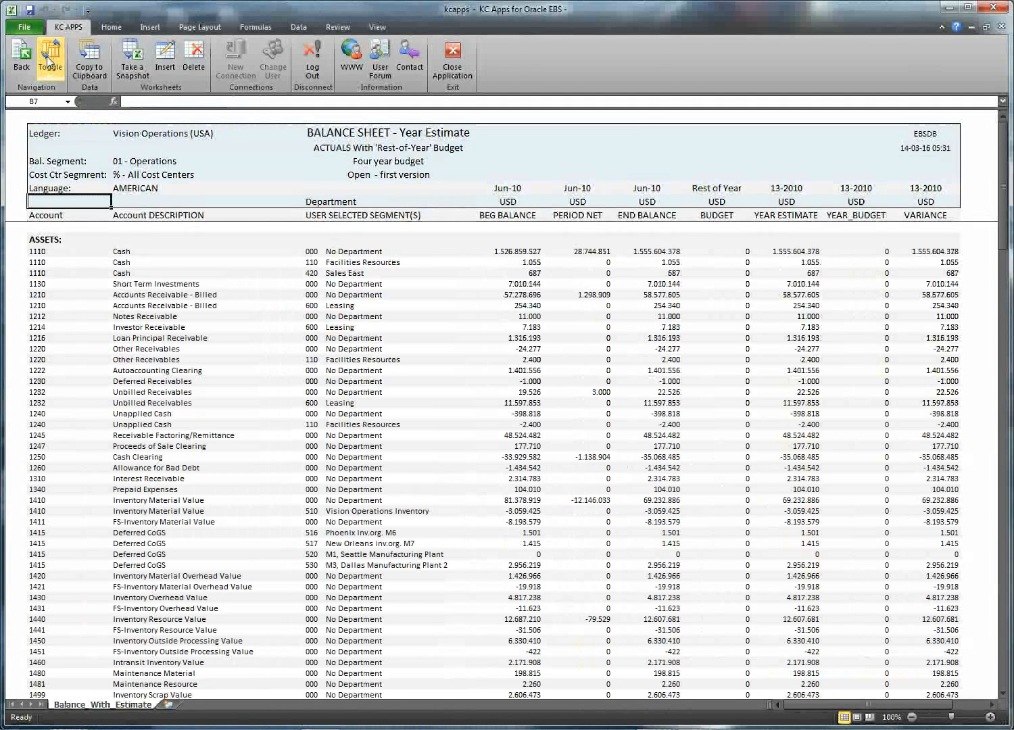
mouse_move(342, 215)
left_mouse_down()
mouse_move(364, 580)
mouse_move(353, 216)
left_mouse_up()
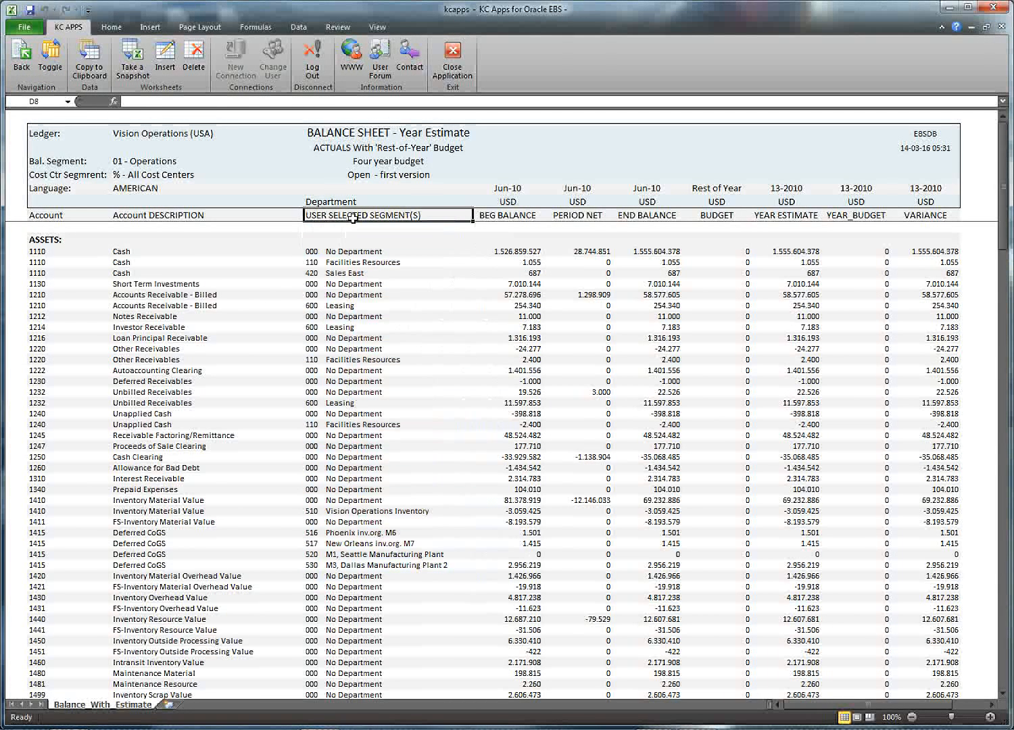
left_click(51, 56)
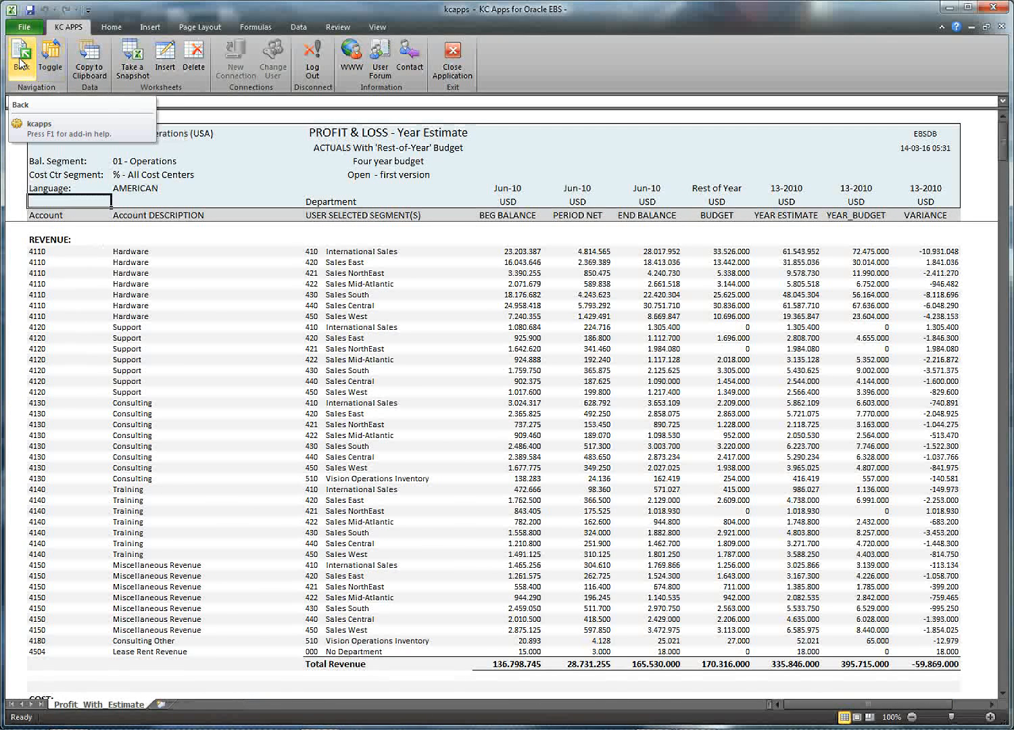
left_click(21, 63)
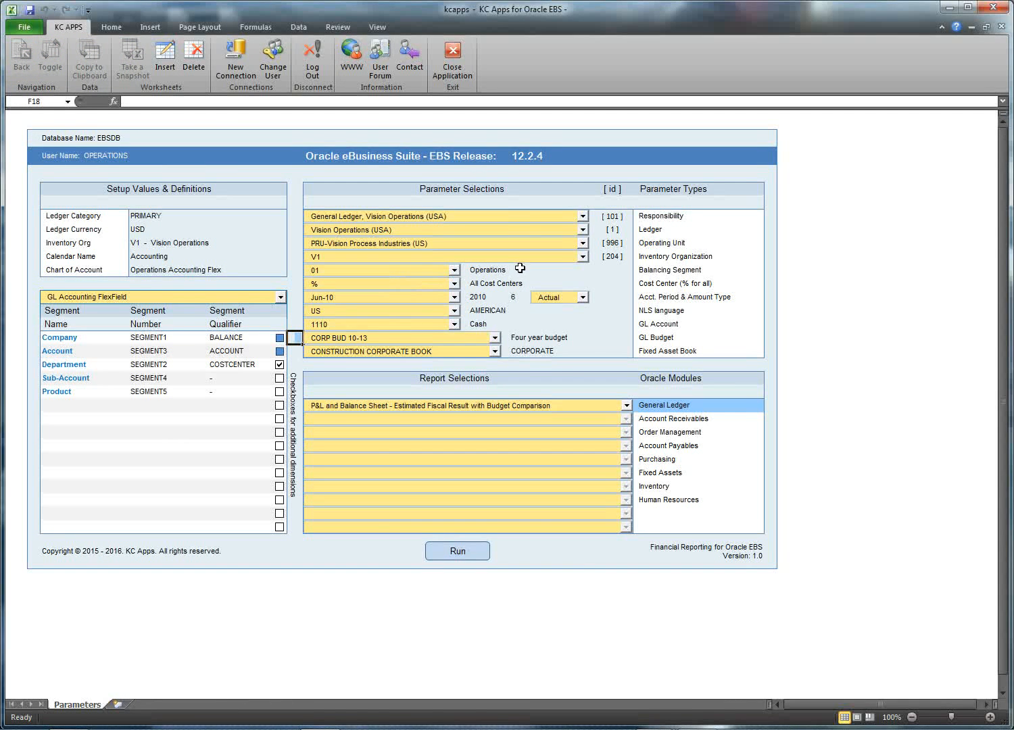
Step: Set the Cost Center parameter to 420 Sales East and rerun the report
left_click(496, 284)
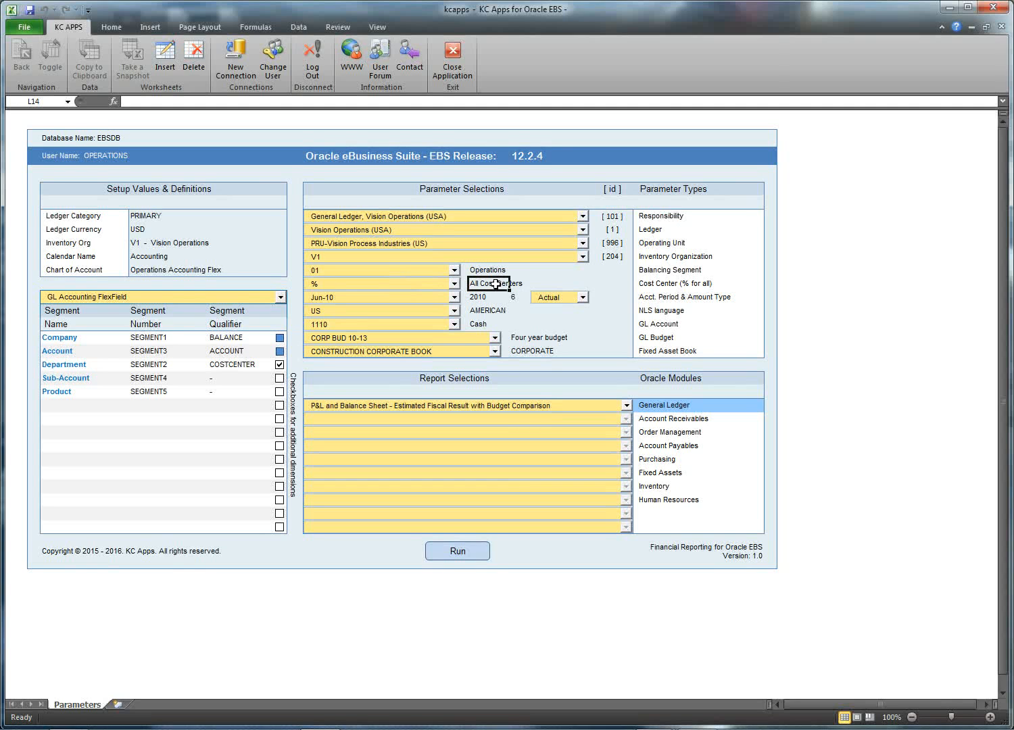
left_click(454, 284)
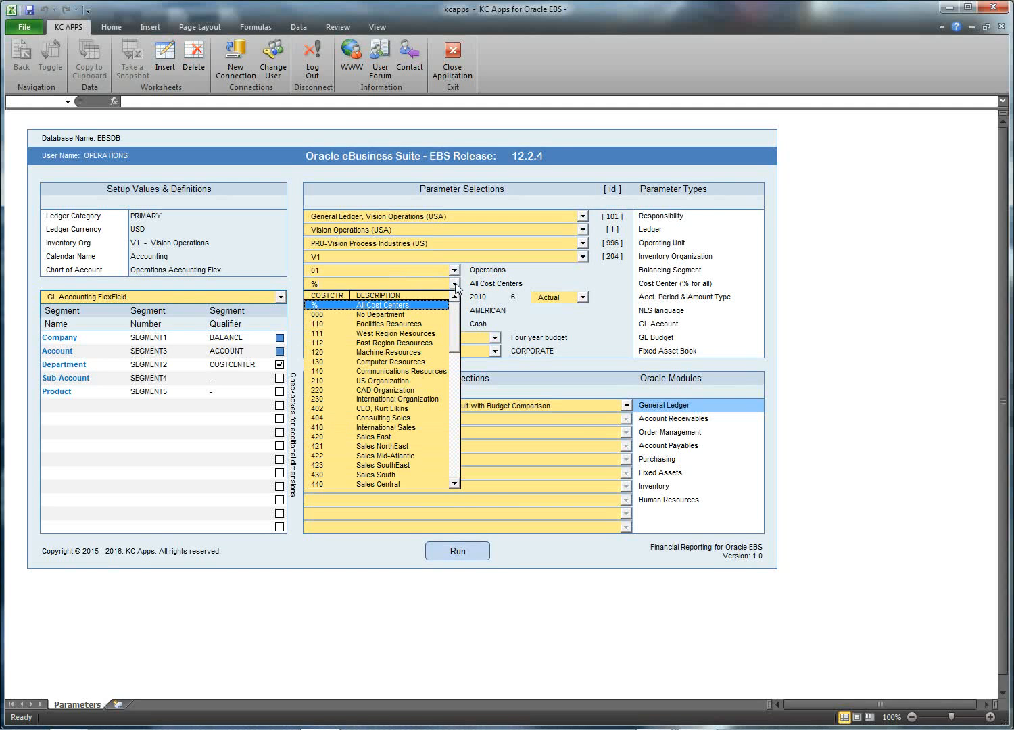
left_click(396, 438)
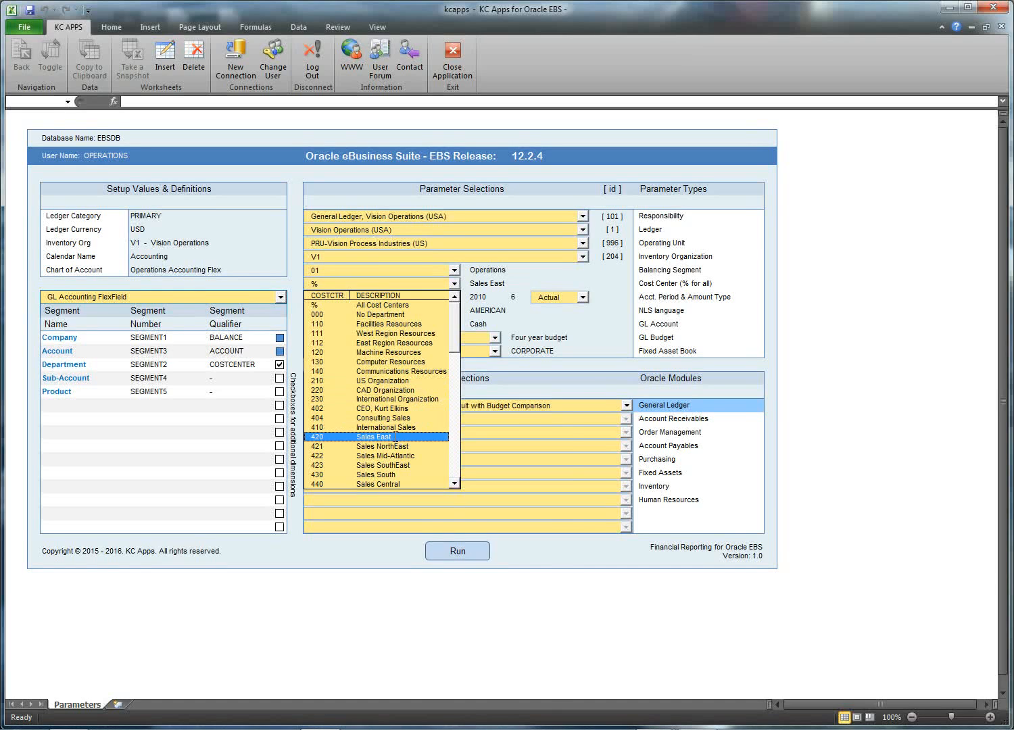
left_click(459, 553)
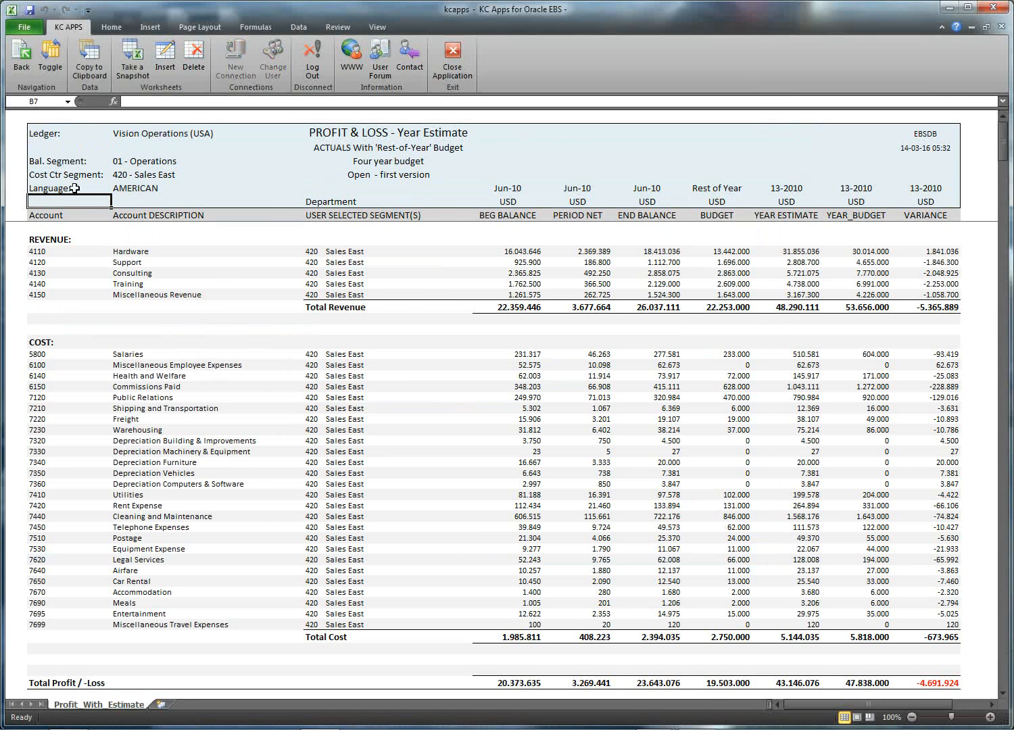
left_click_drag(40, 175, 181, 175)
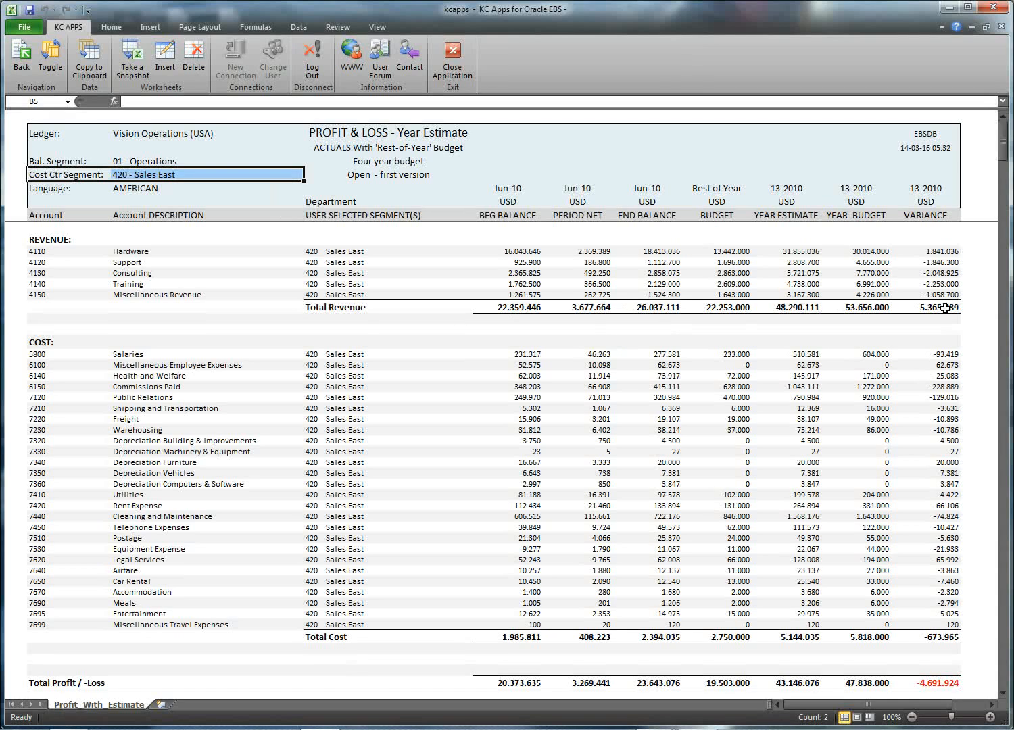
left_click(63, 242)
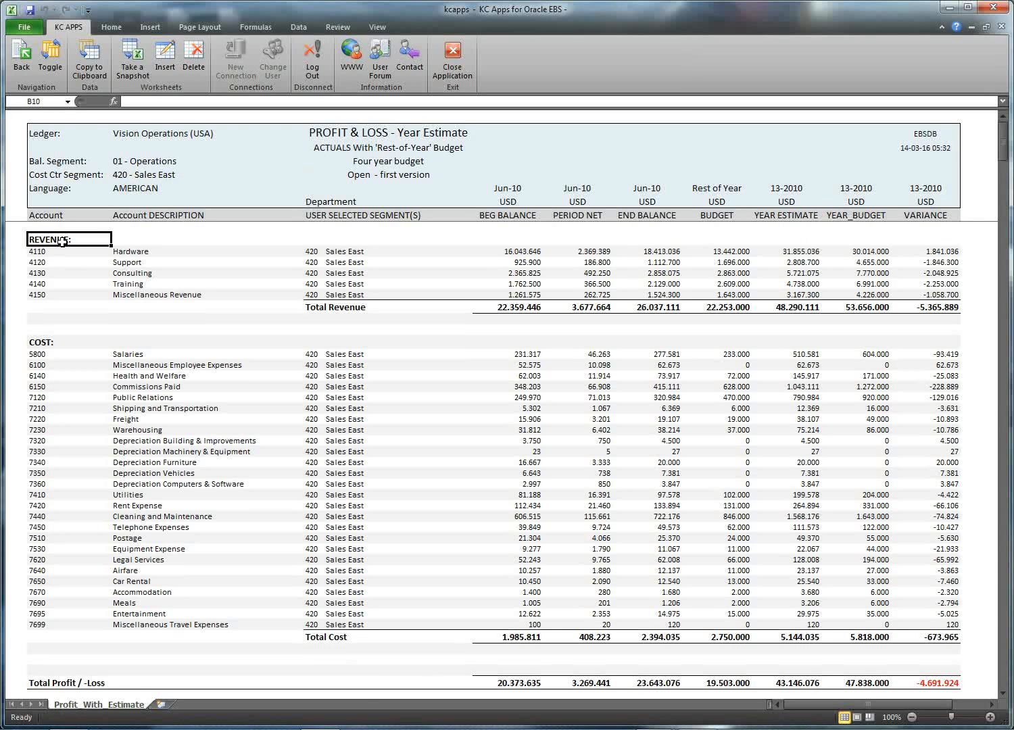
left_click(50, 62)
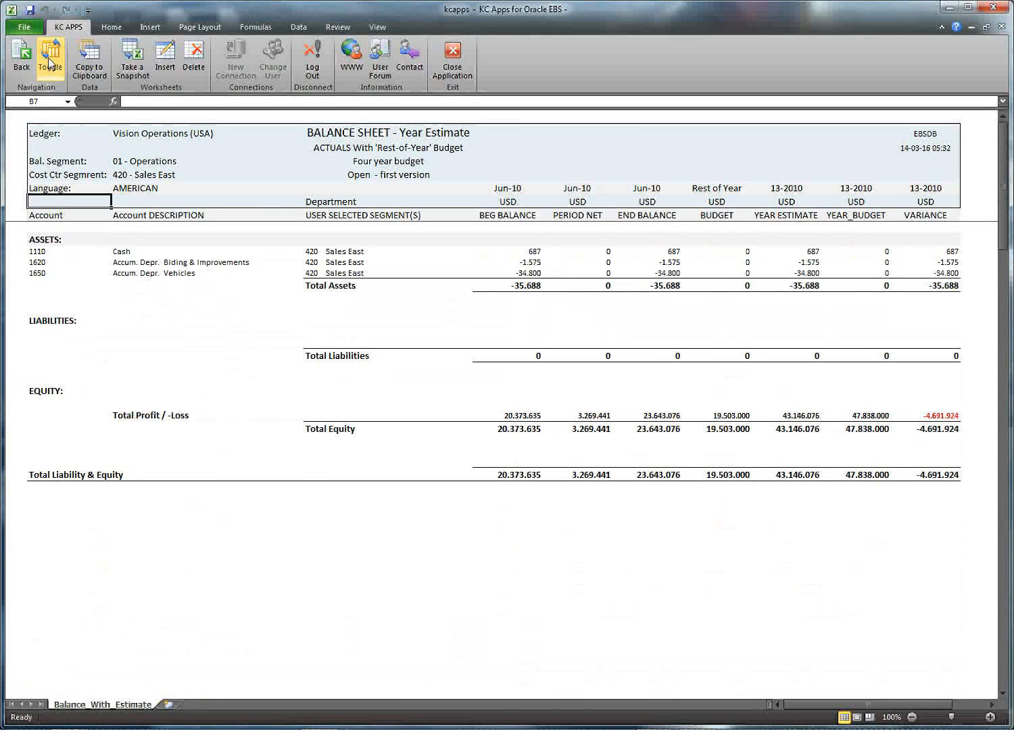
left_click(49, 62)
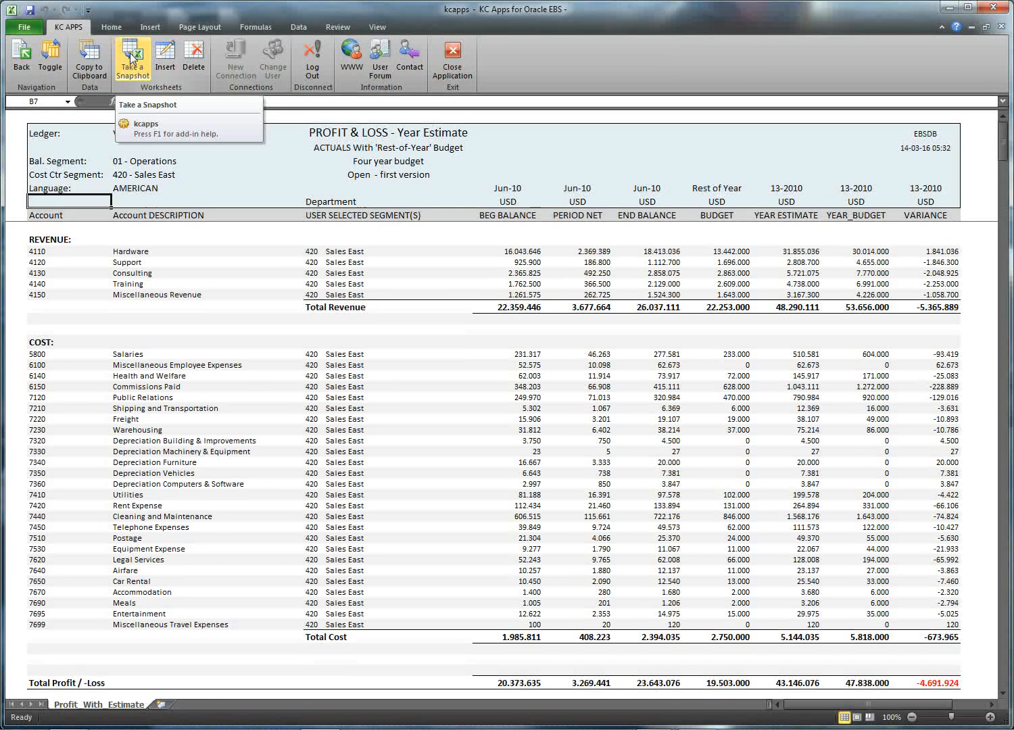
Step: Take a snapshot of the Sales East P&L report named 'PL 420 2010'
left_click(132, 57)
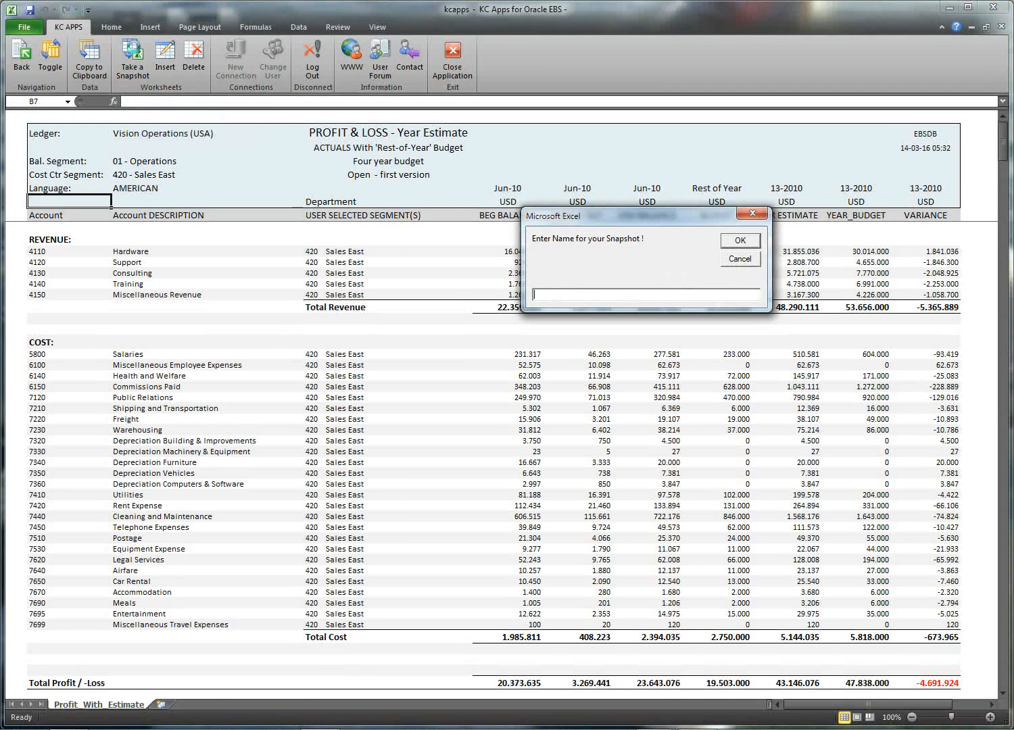
type("PL 420 2010")
left_click(739, 240)
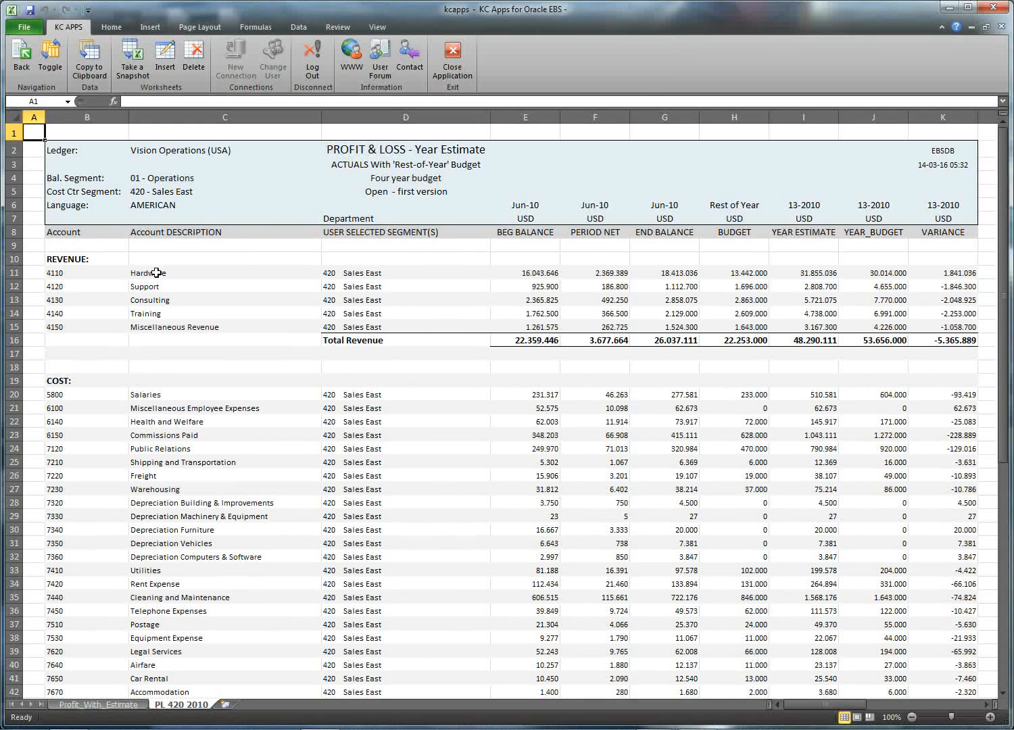
Step: Insert a blank sheet named 'Working Sheet', select B5:G9, then return to PL 420 2010
left_click(98, 704)
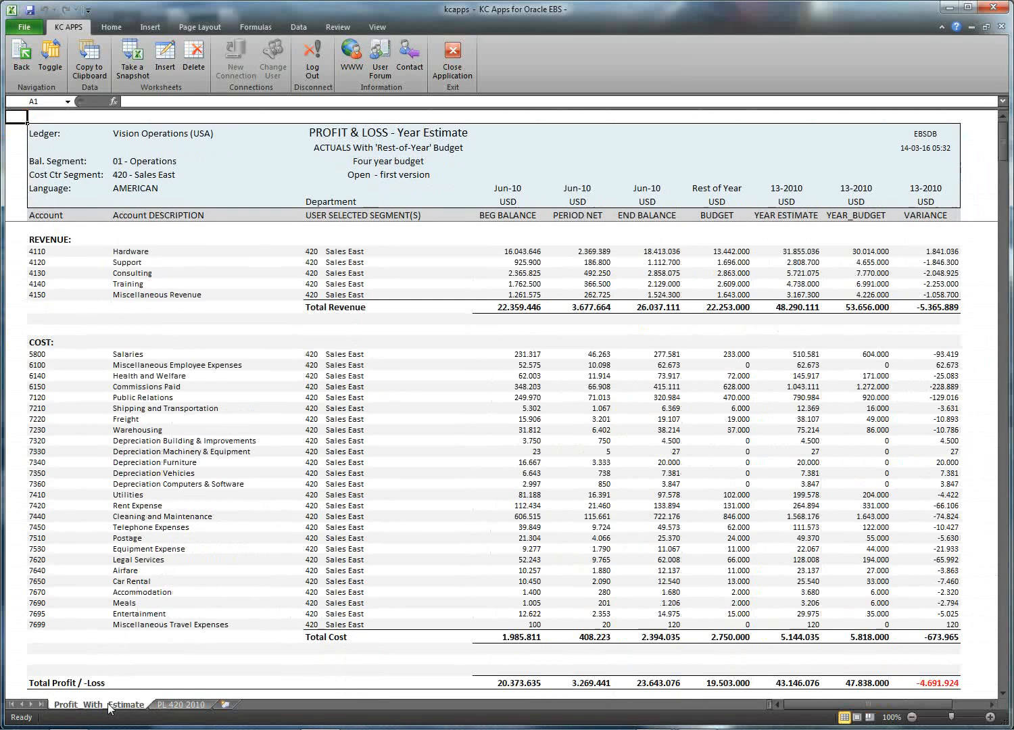
left_click(167, 60)
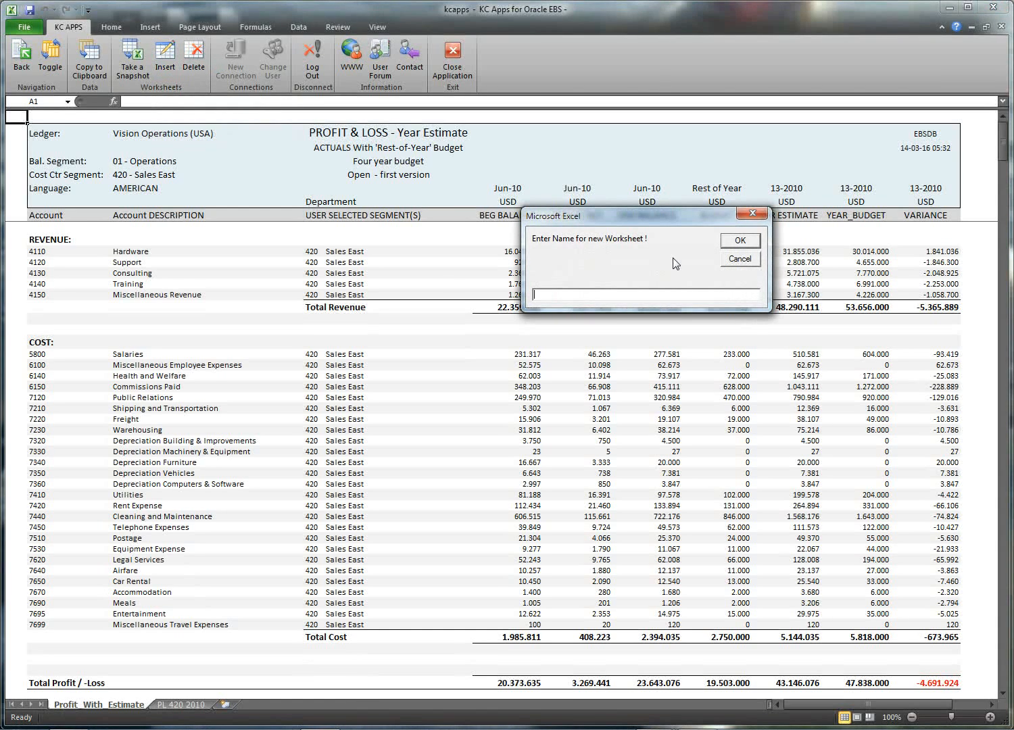
type("Working Sheet")
key("Return")
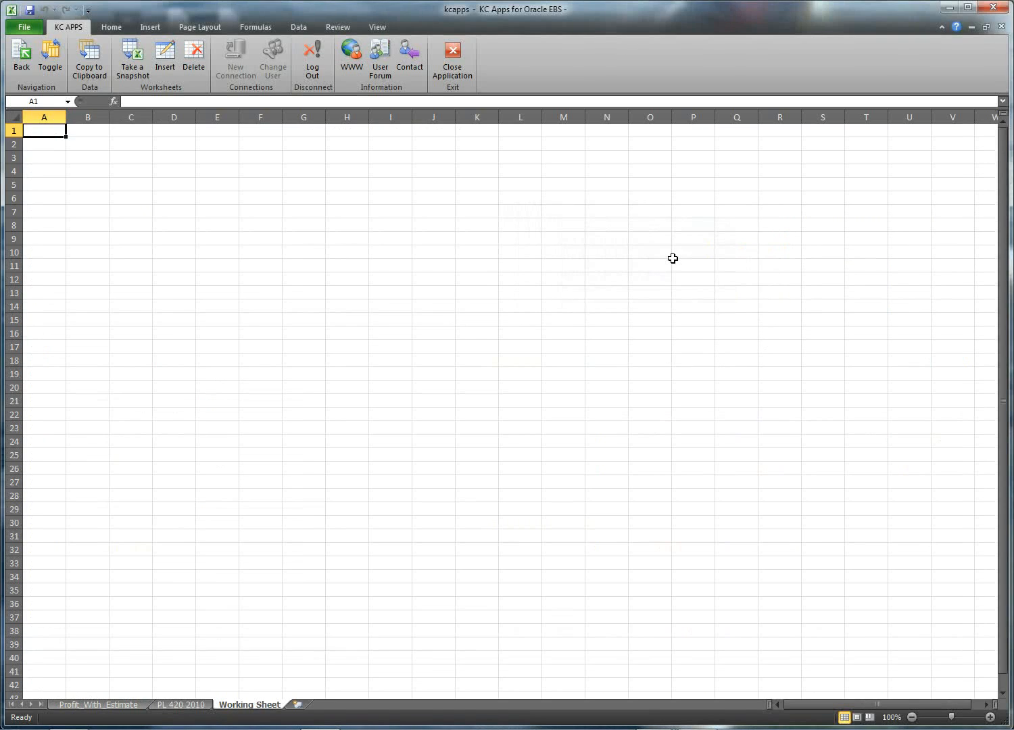
left_click_drag(95, 185, 300, 240)
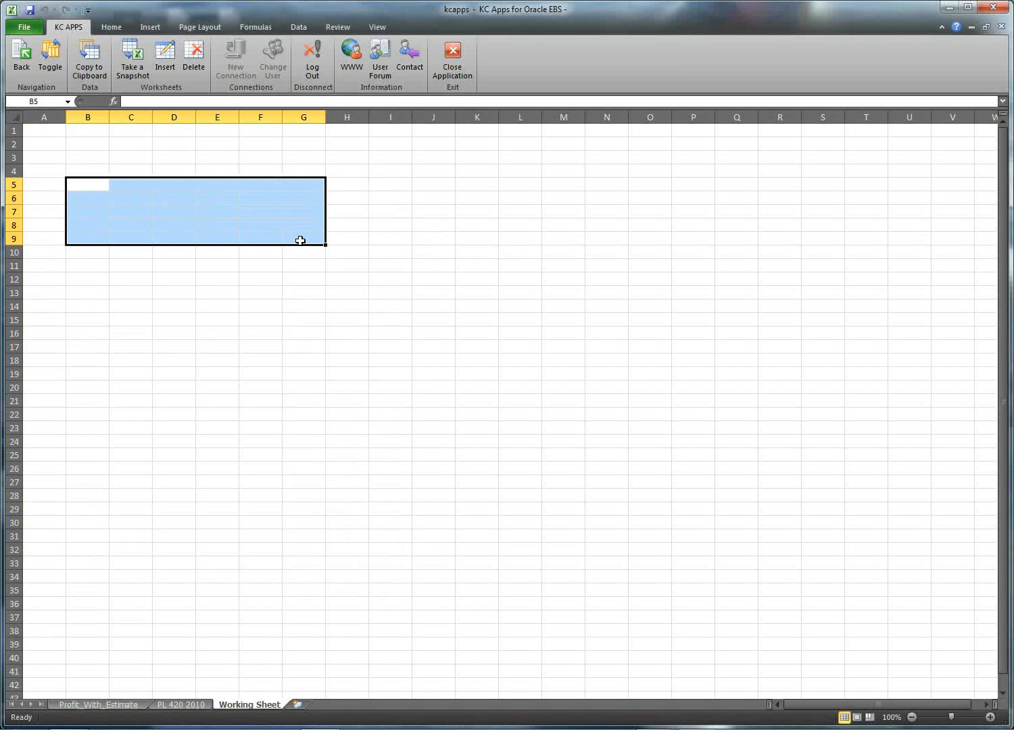
left_click(178, 706)
Step: Delete the PL 420 2010 snapshot sheet and confirm the deletion
left_click(125, 707)
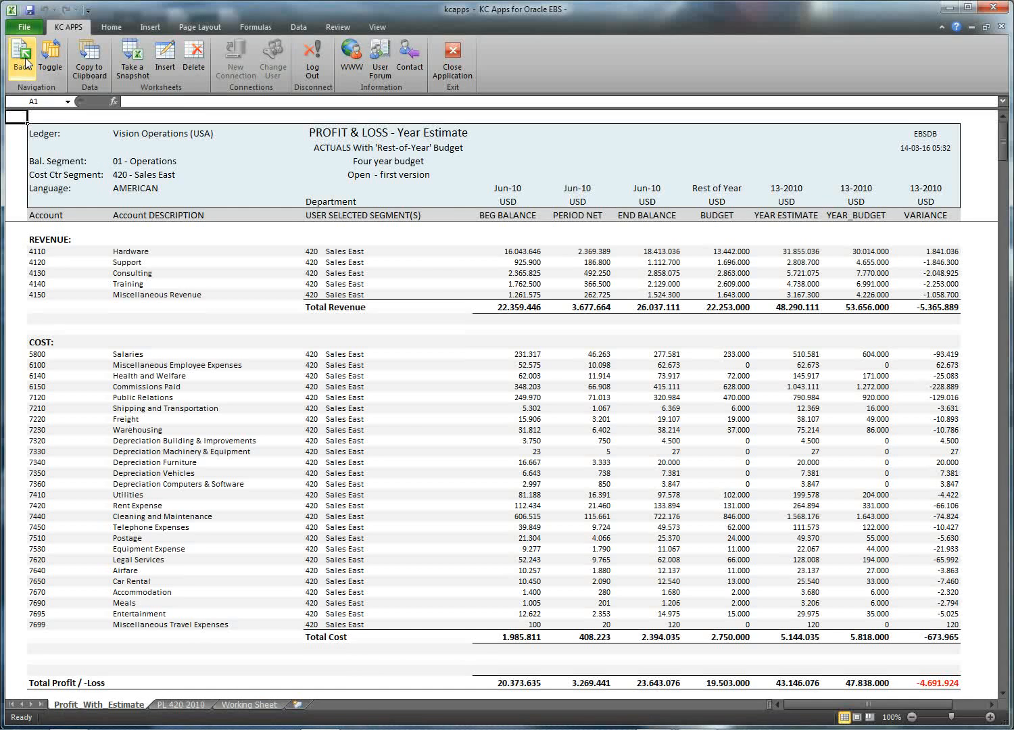
left_click(22, 61)
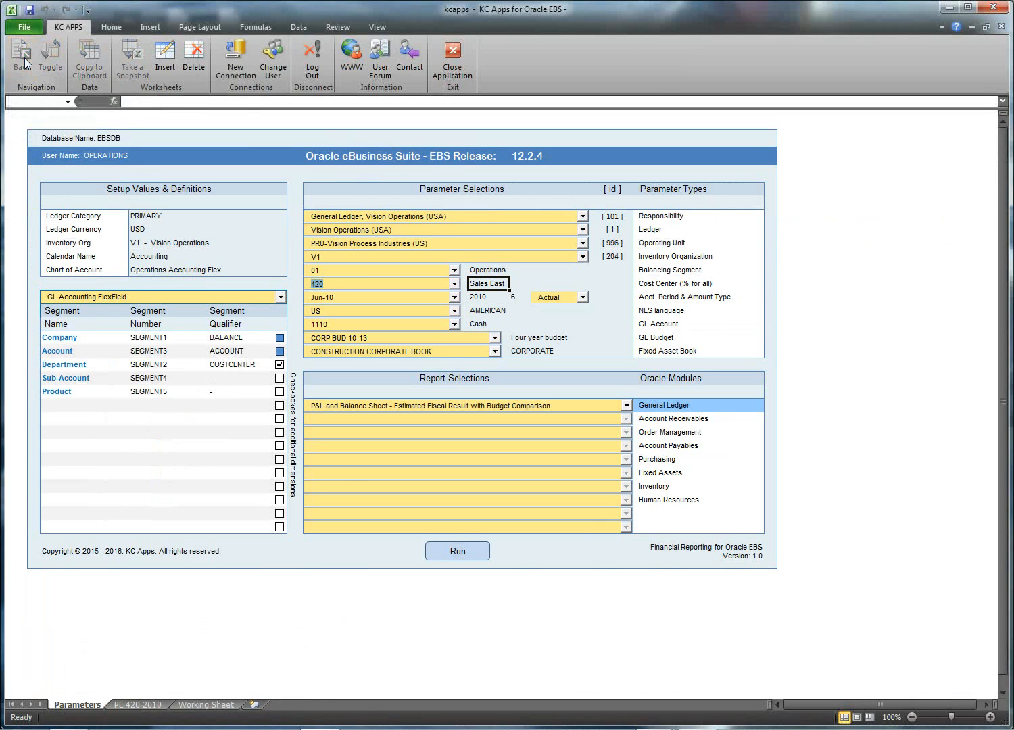
left_click(145, 706)
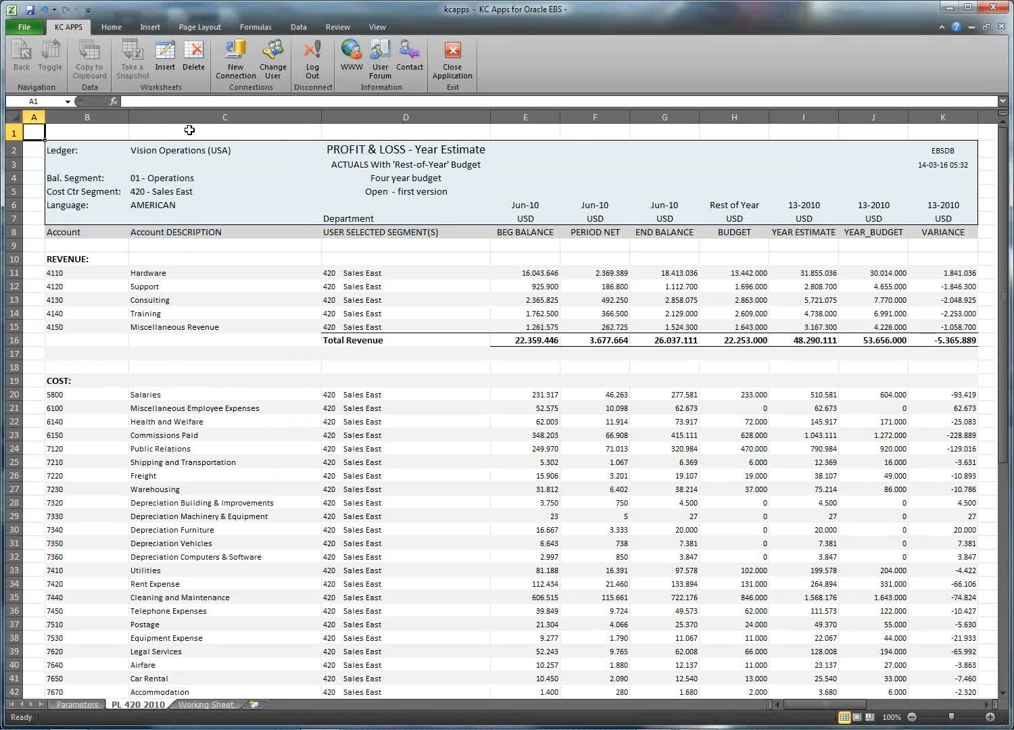
left_click(194, 61)
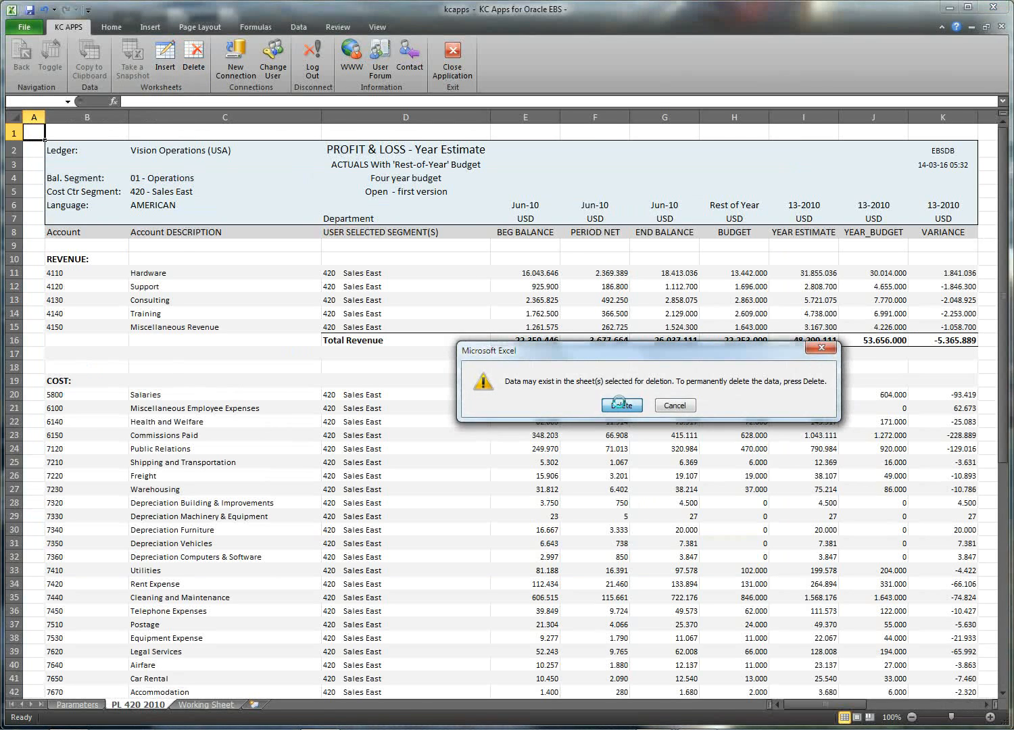
left_click(619, 404)
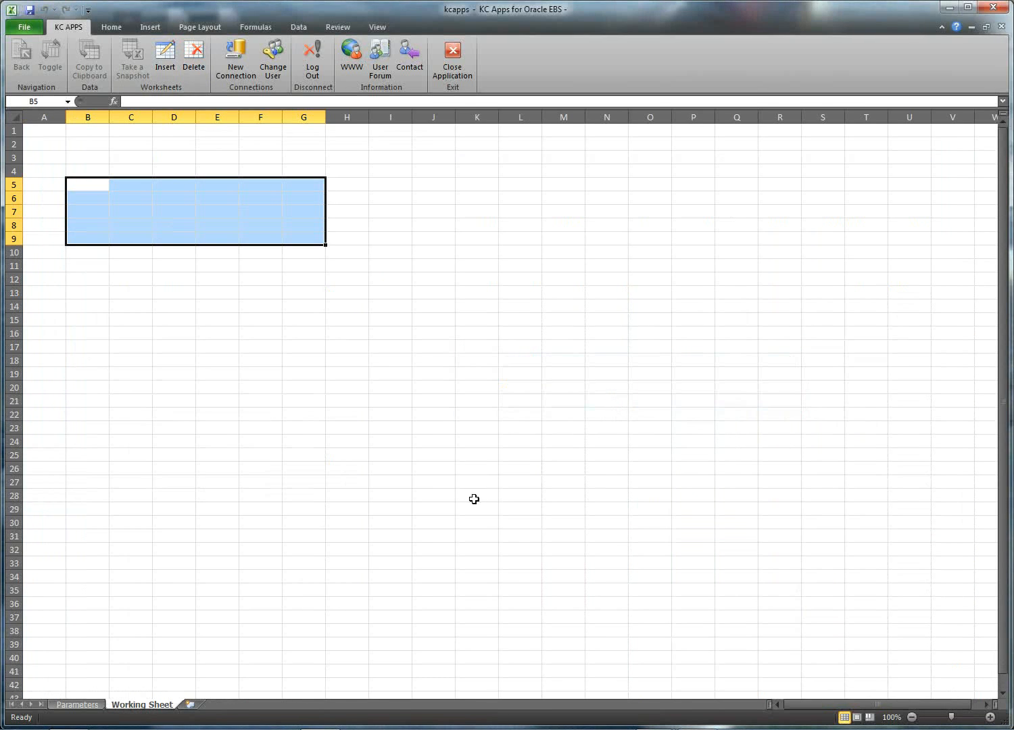
Step: Delete Working Sheet, then dismiss the protected-sheet warning when attempting to delete Parameters
left_click(194, 51)
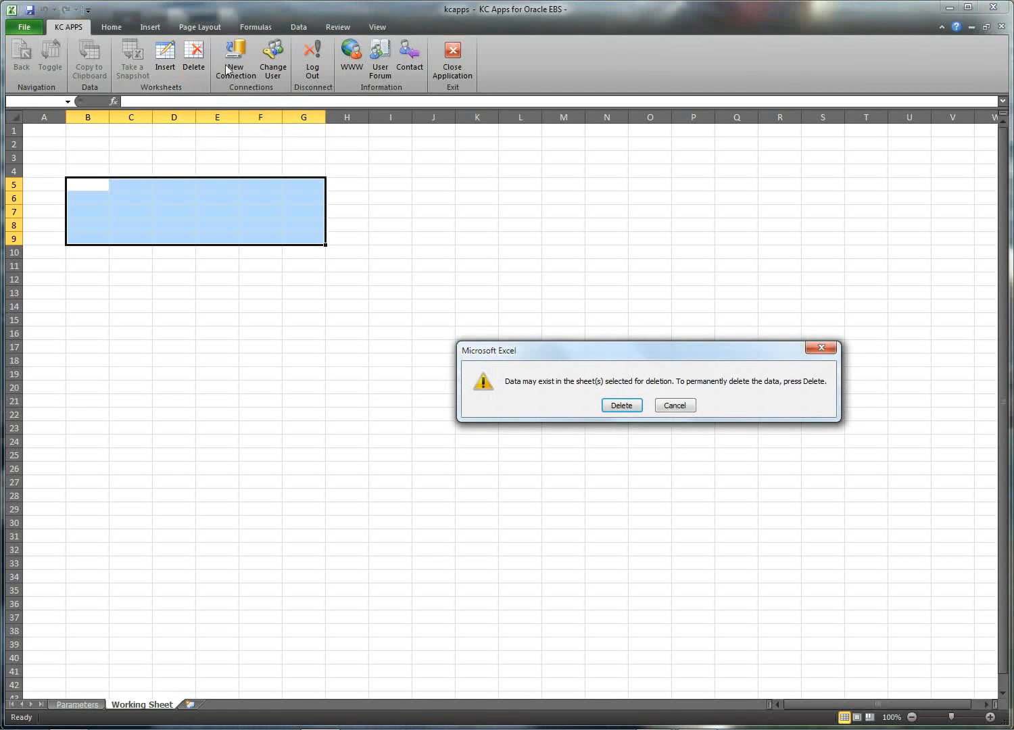
left_click(617, 406)
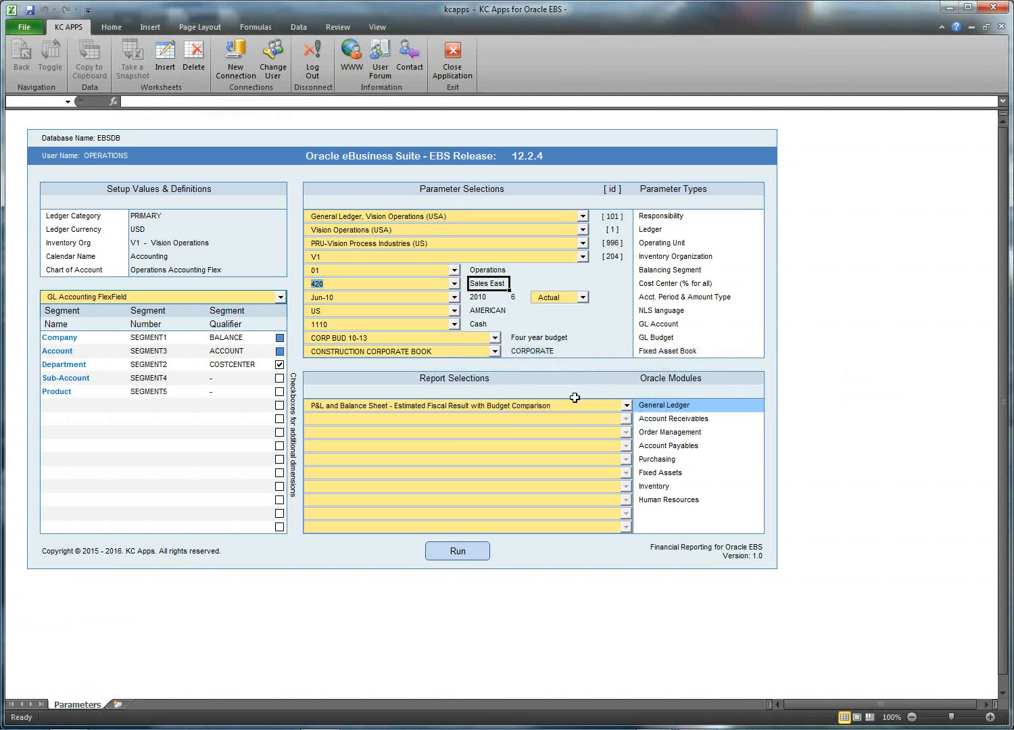
left_click(193, 57)
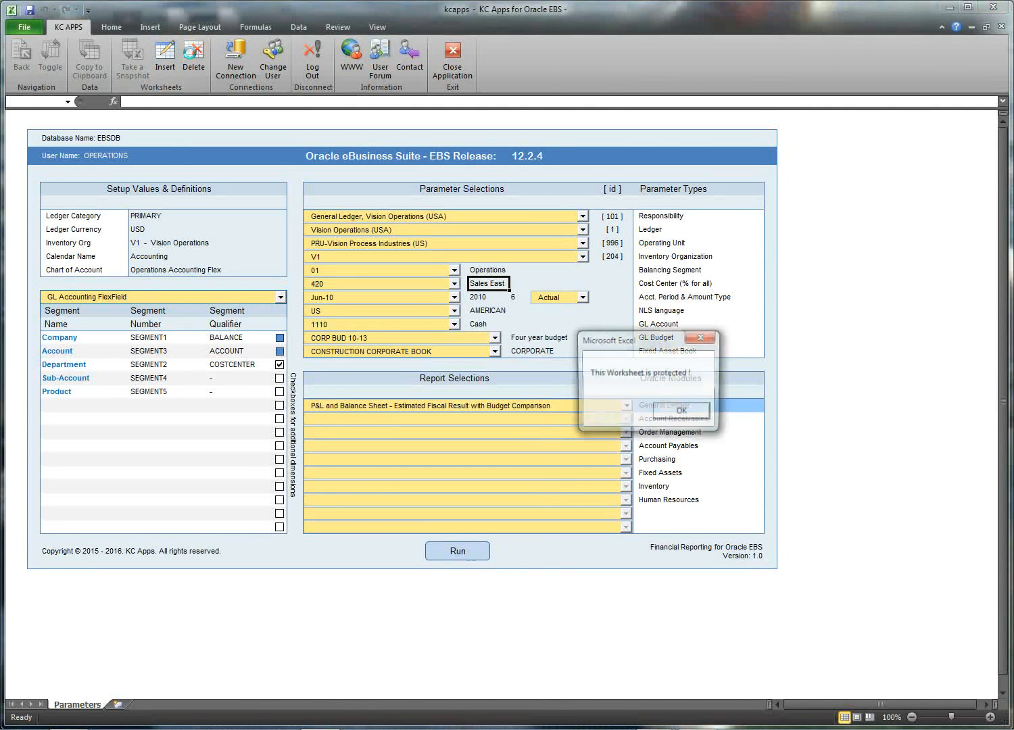
left_click(677, 411)
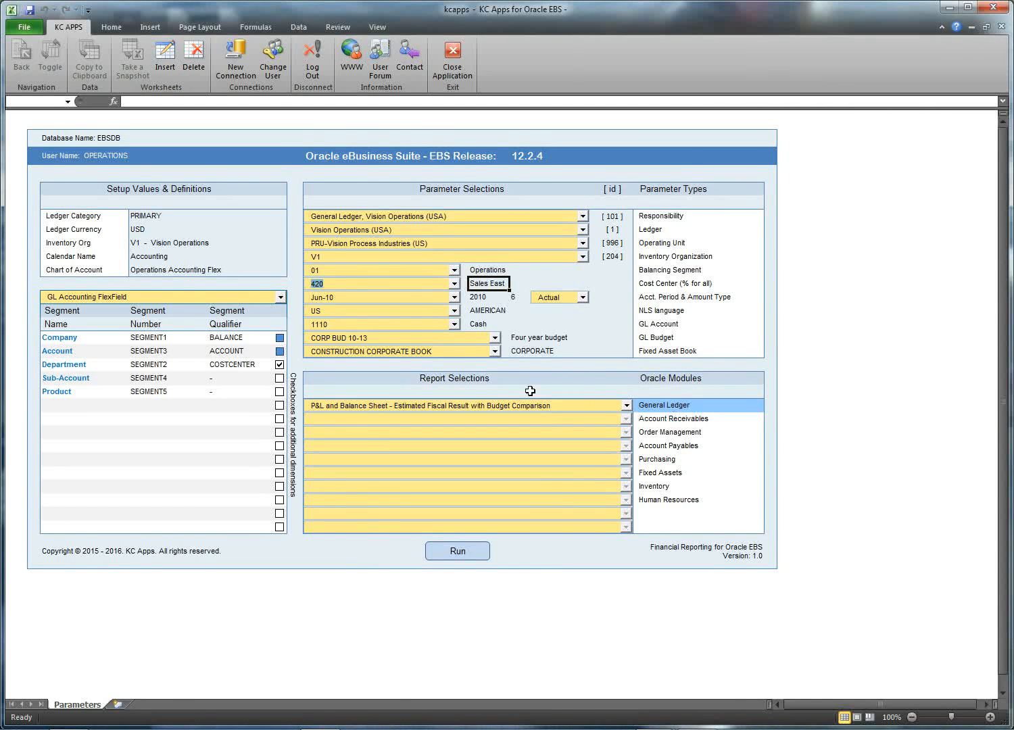
Step: Log in to Oracle EBS as a different user with that user's name and password
left_click(276, 51)
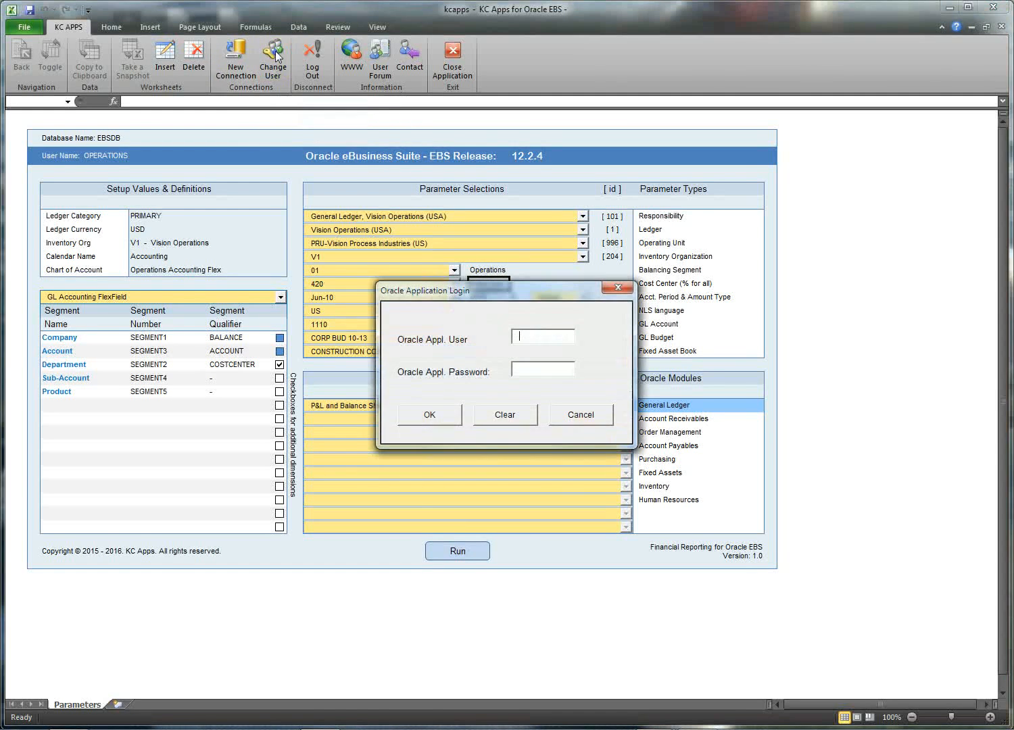
type("kim")
type("********")
key("Return")
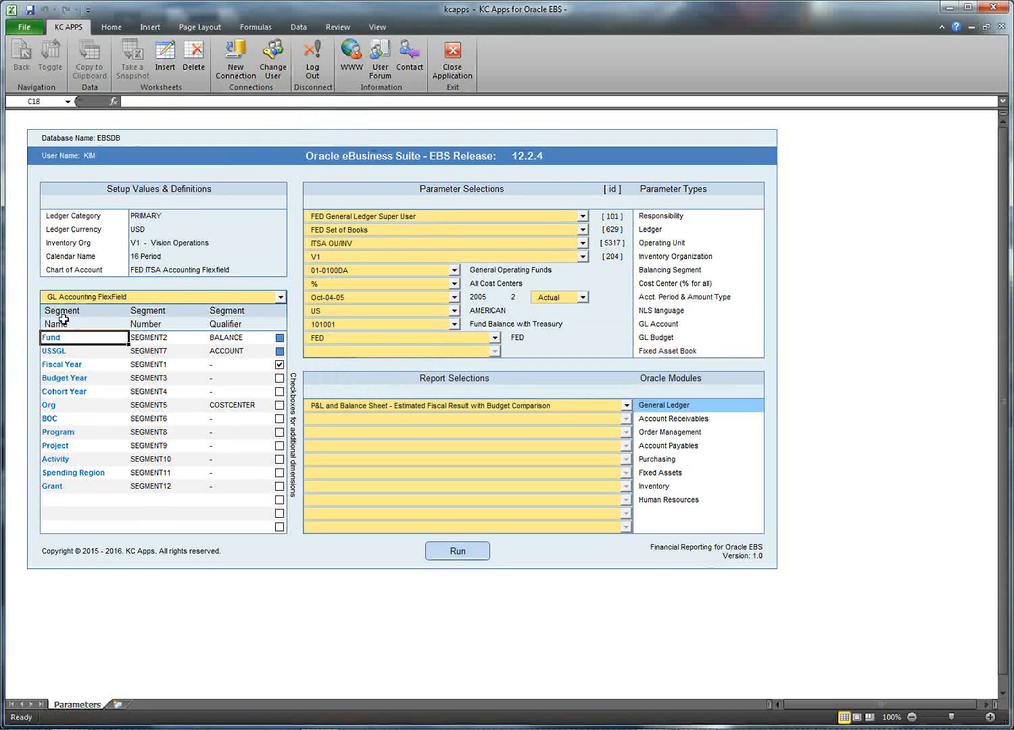
mouse_move(64, 337)
left_mouse_down()
mouse_move(73, 488)
mouse_move(63, 349)
left_mouse_up()
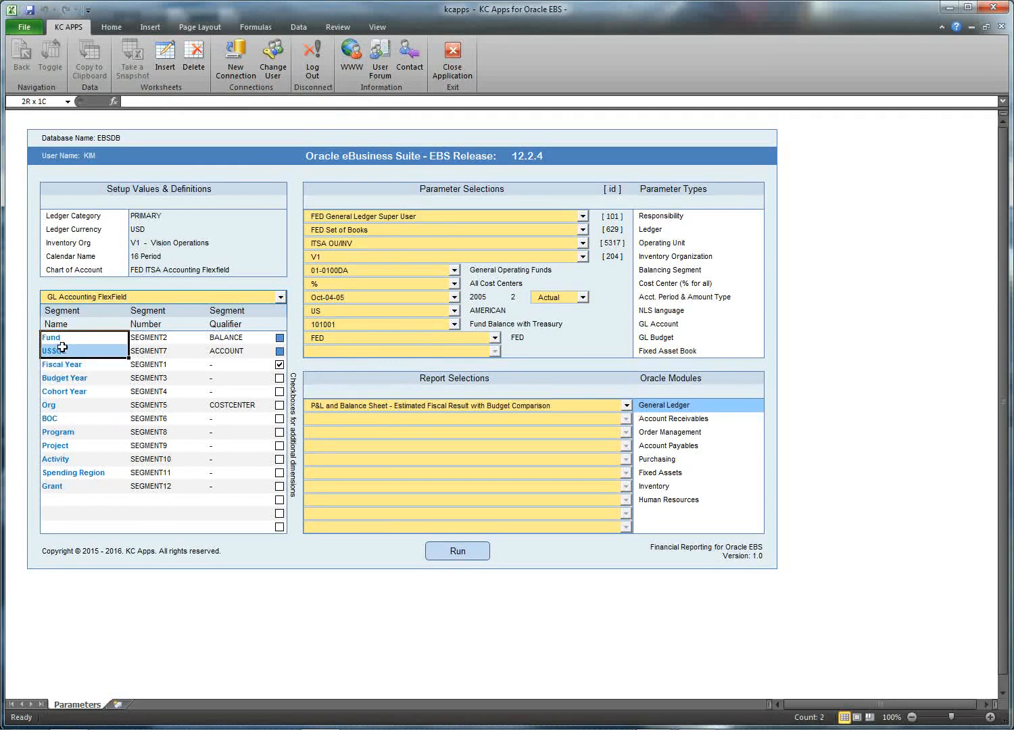
Step: Keep FED General Ledger Super User as the responsibility and log out of Oracle EBS
left_click(583, 217)
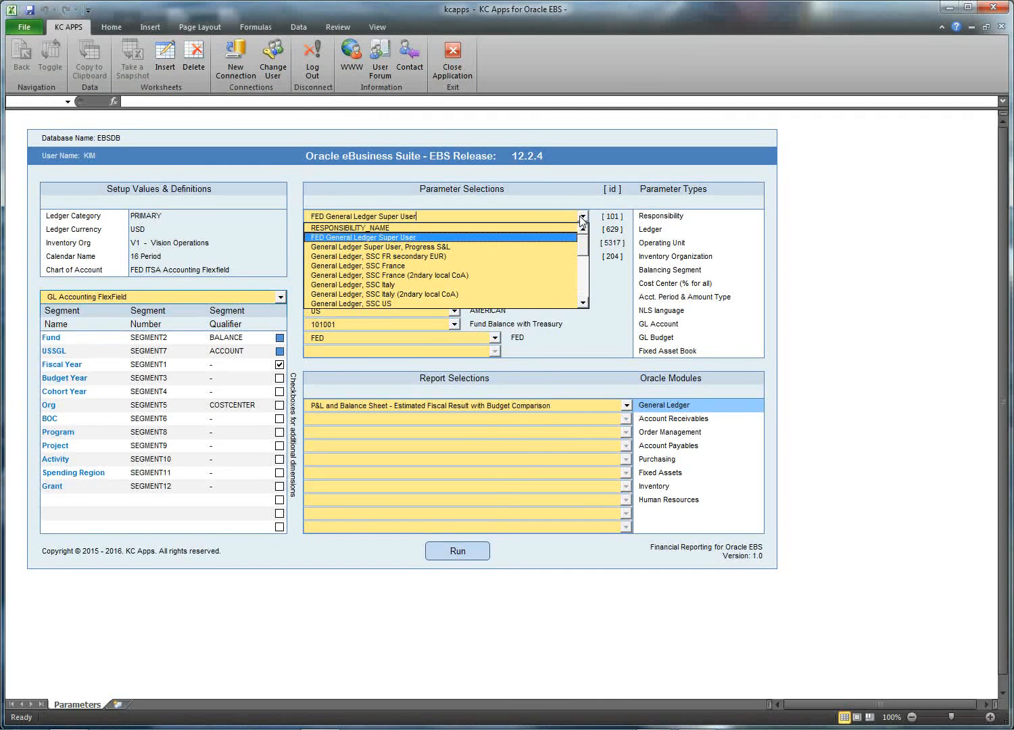
scroll(498, 277, "down", 6)
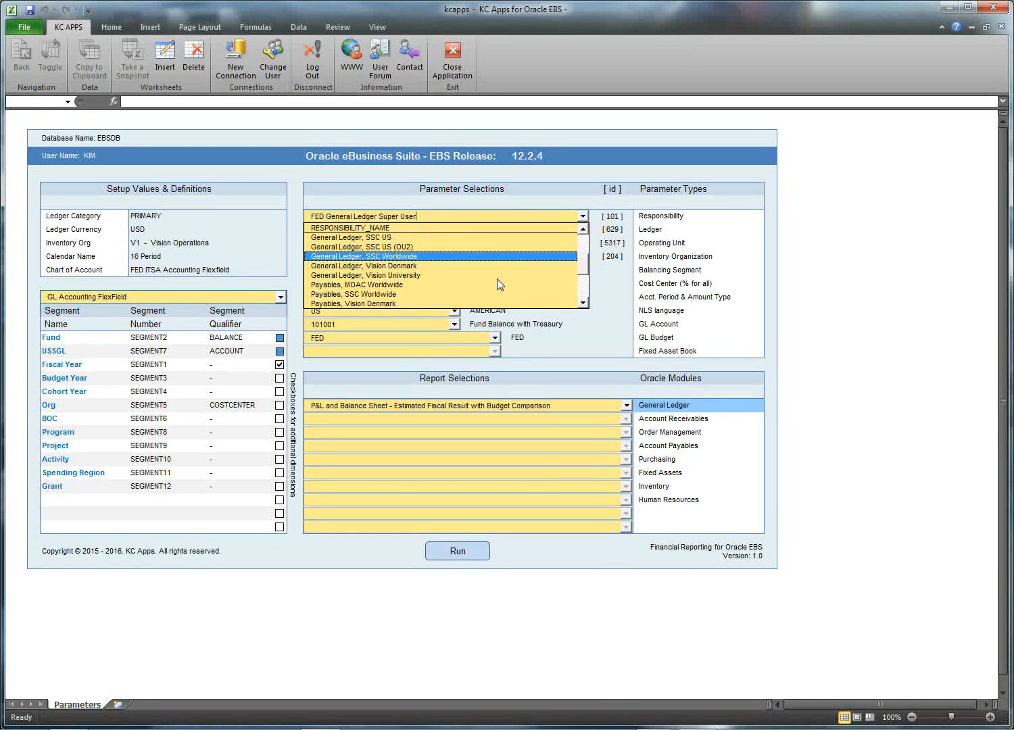
scroll(498, 279, "up", 6)
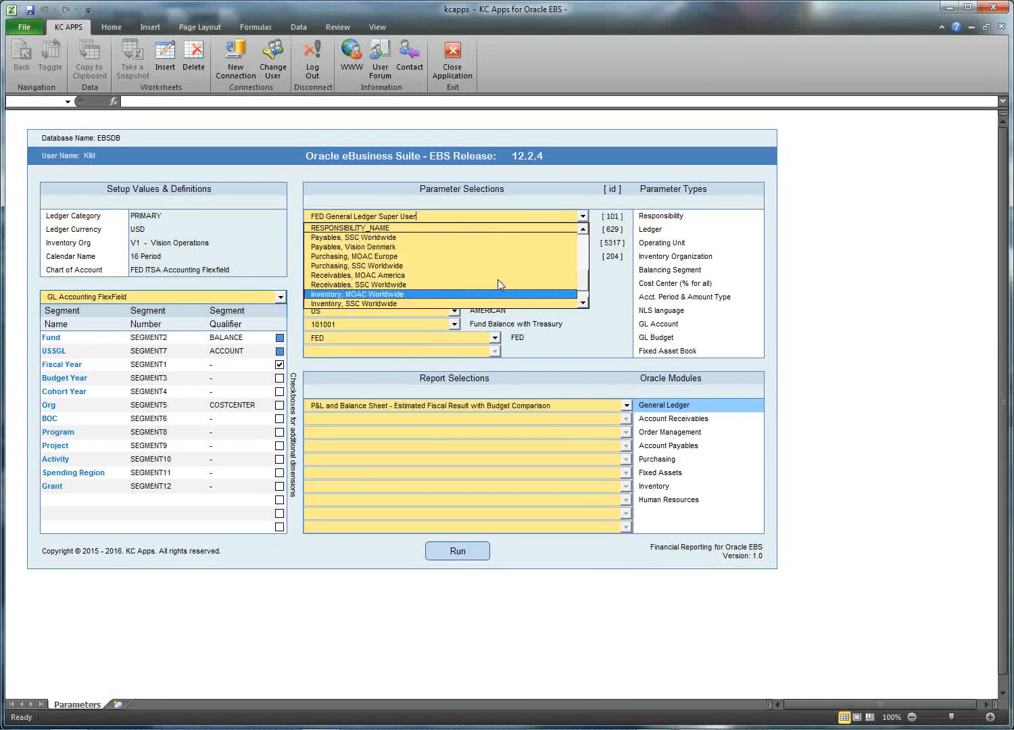
scroll(498, 278, "up", 2)
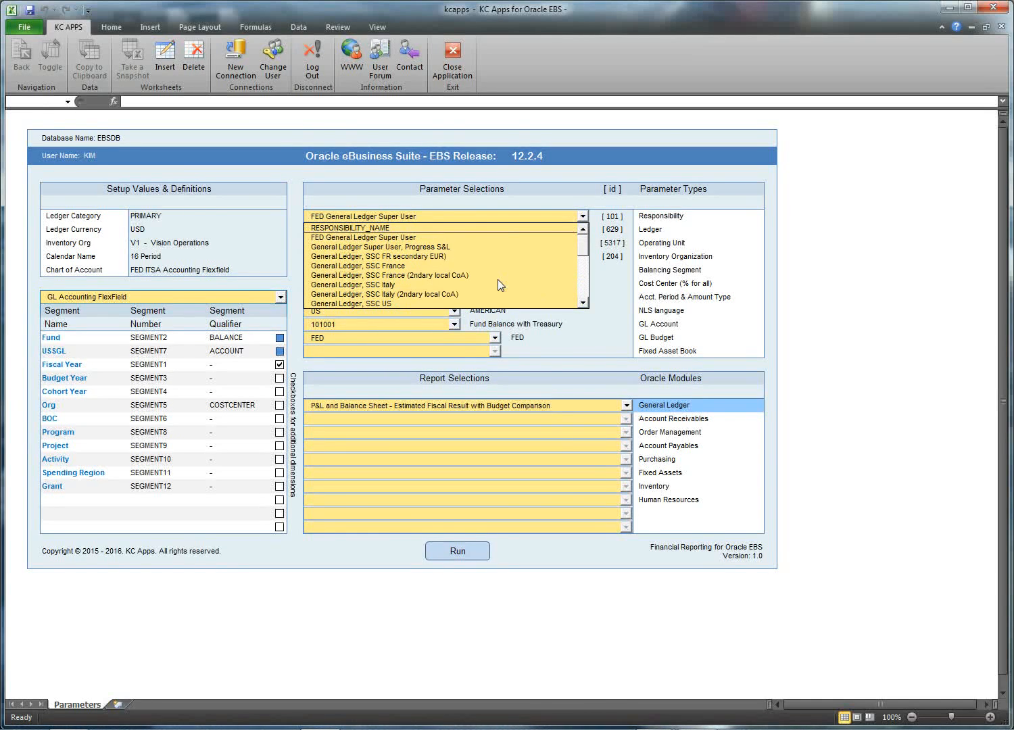
left_click(461, 236)
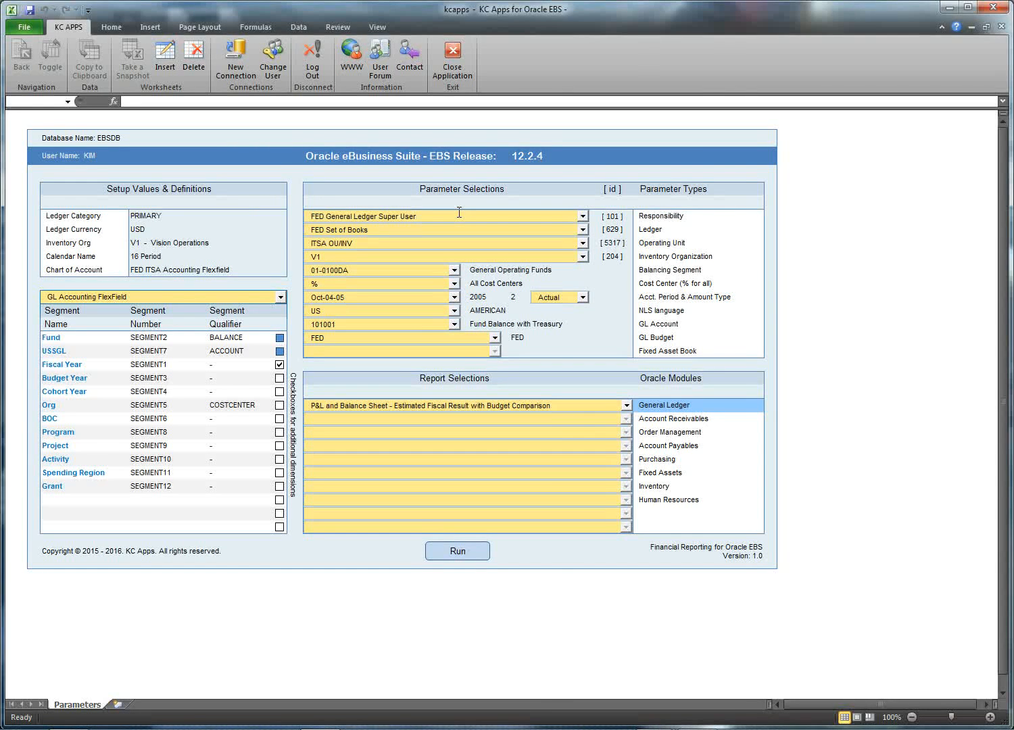
left_click(319, 70)
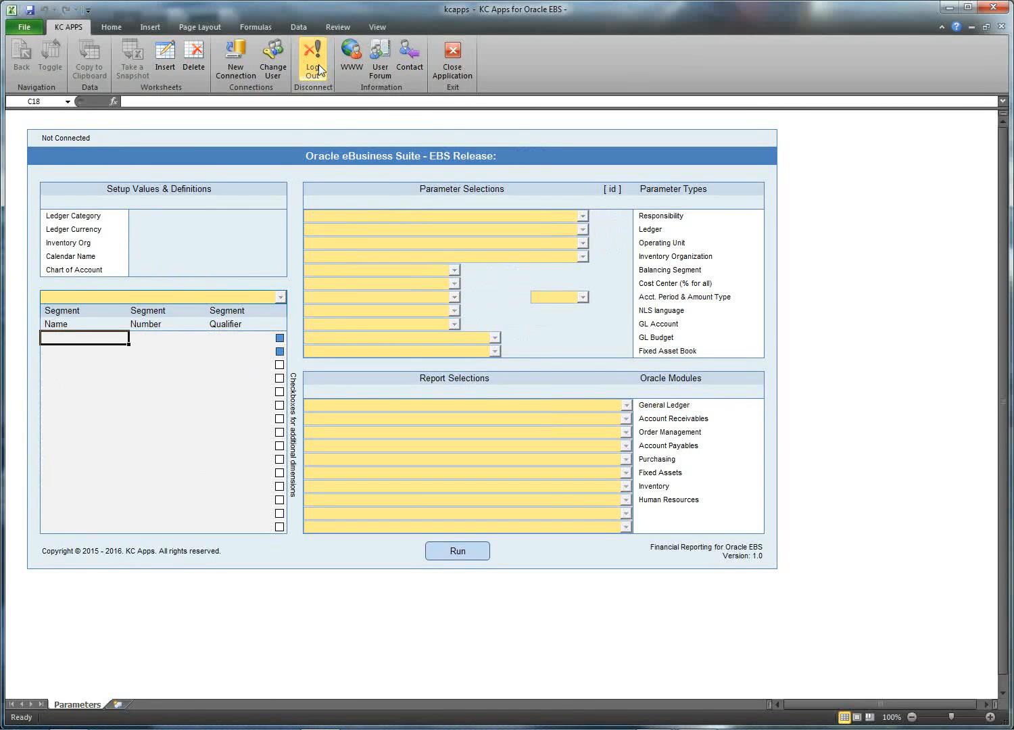